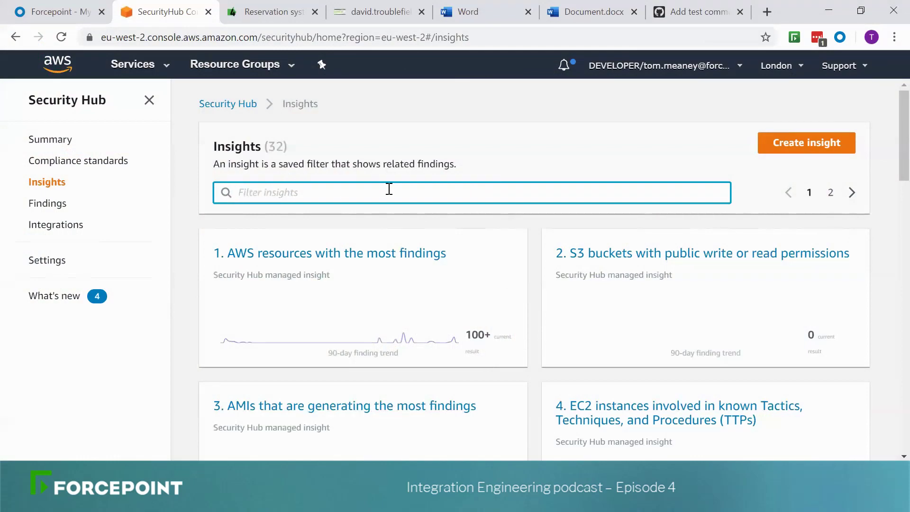
# Step: Search the Security Hub insights for "ngfw" and clear the filter
pyautogui.write('ngfw')
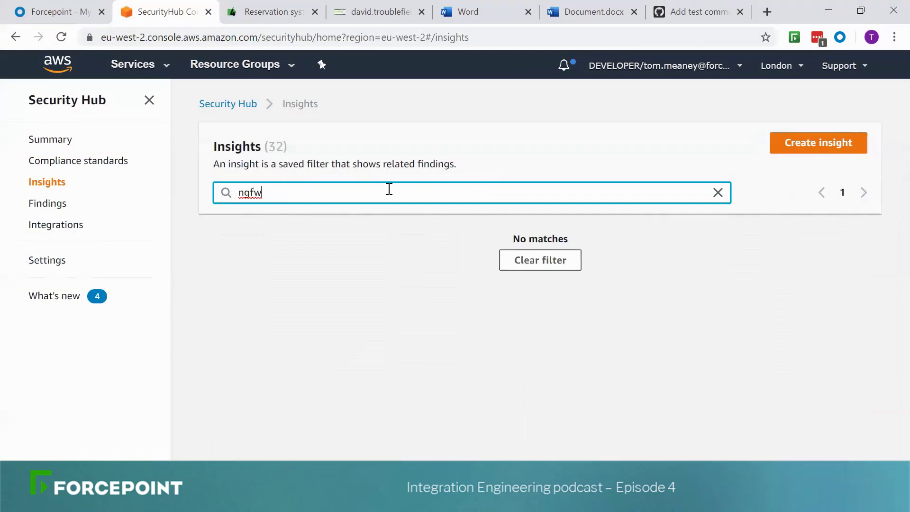
pyautogui.press('BackSpace')
pyautogui.press('BackSpace')
pyautogui.press('BackSpace')
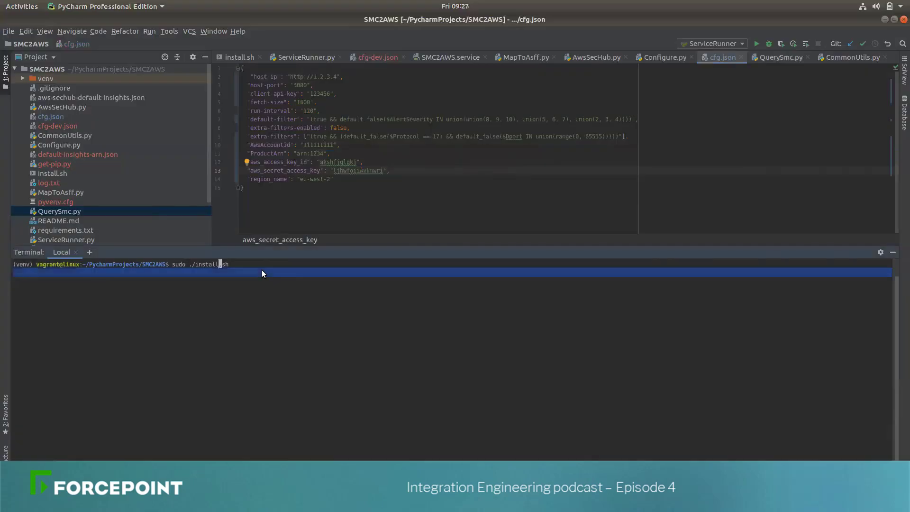
# Step: Switch to PyCharm and run the installer in the terminal with sudo ./install.sh
pyautogui.click(261, 273)
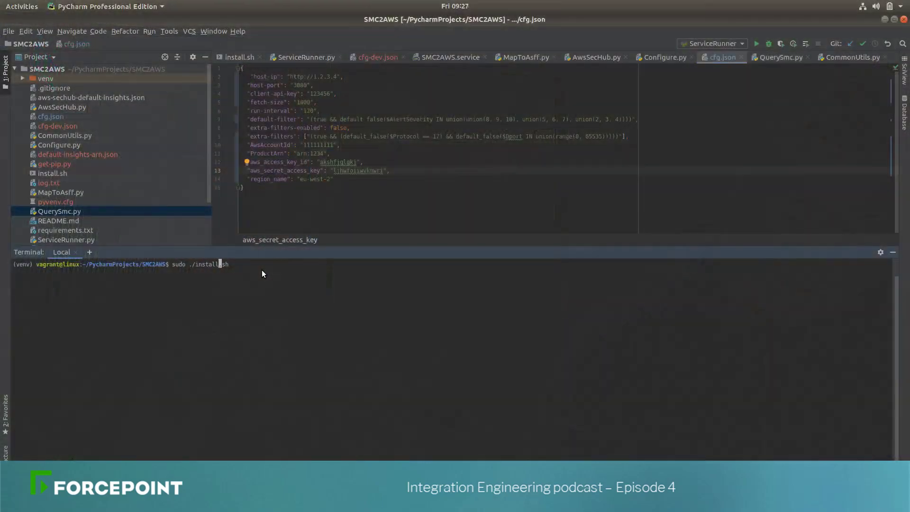
pyautogui.press('End')
pyautogui.press('Return')
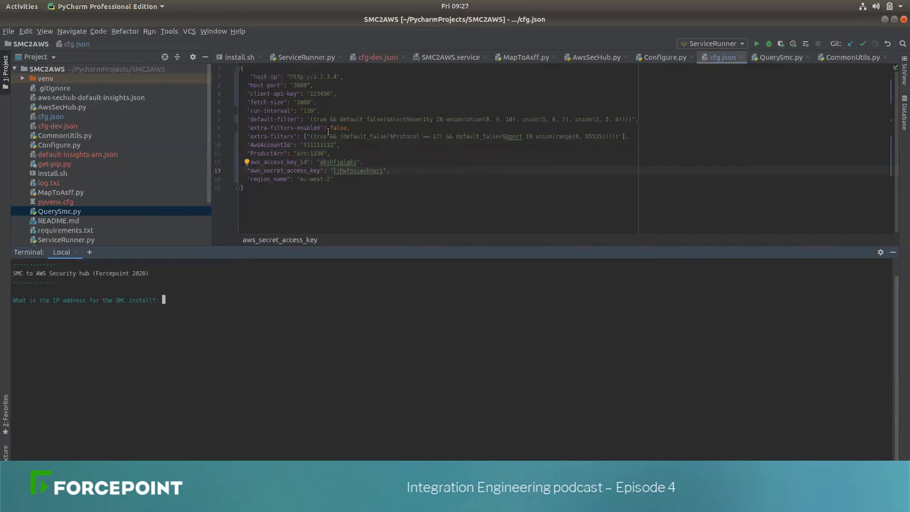
pyautogui.moveTo(290, 77); pyautogui.dragTo(337, 76)
pyautogui.hotkey('ctrl', 'c')
pyautogui.click(223, 306)
pyautogui.hotkey('ctrl', 'v')
pyautogui.press('Return')
pyautogui.write('3080')
pyautogui.press('Return')
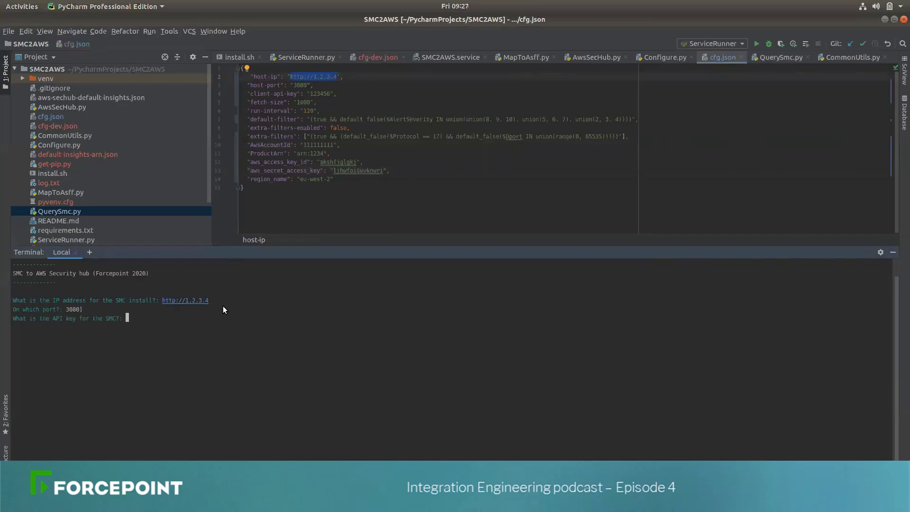
# Step: Supply the SMC API key from cfg.json, a run interval of 120 seconds and a default query size of 100
pyautogui.doubleClick(321, 93)
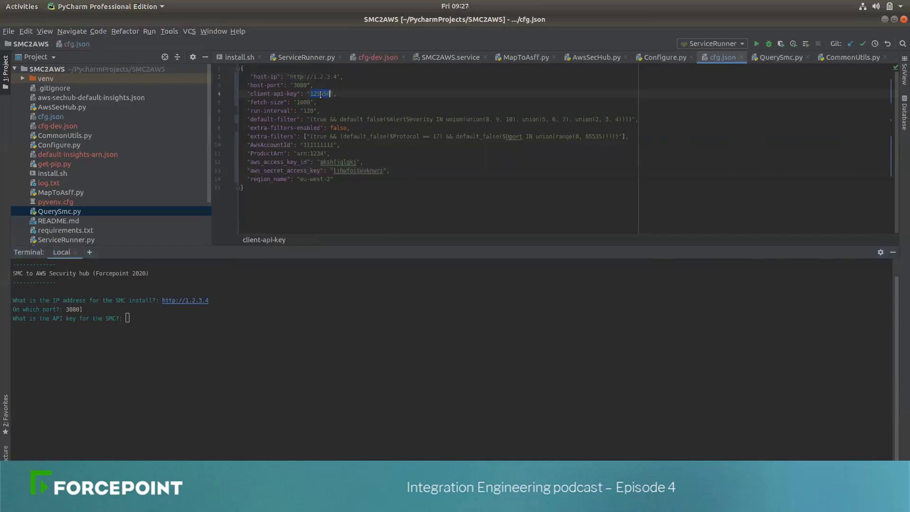
pyautogui.click(188, 318)
pyautogui.hotkey('ctrl', 'v')
pyautogui.press('Return')
pyautogui.write('120')
pyautogui.press('Return')
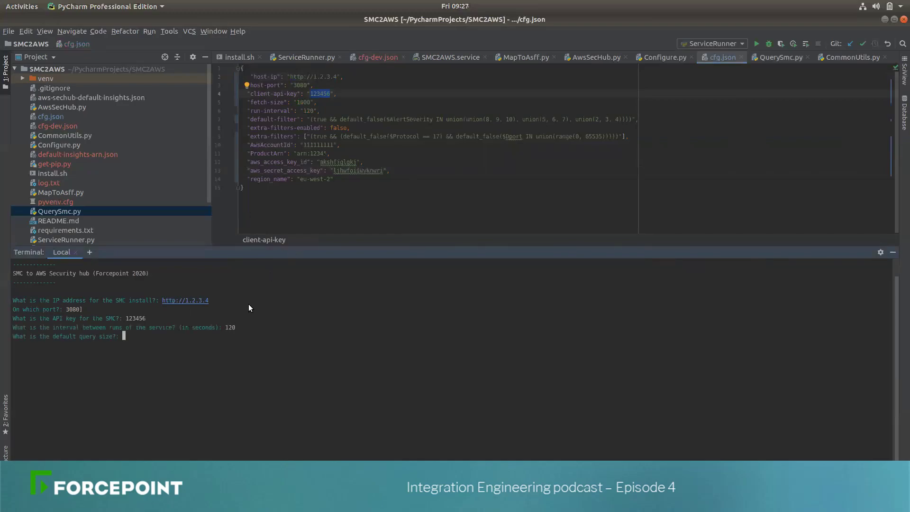
pyautogui.write('100')
pyautogui.press('Return')
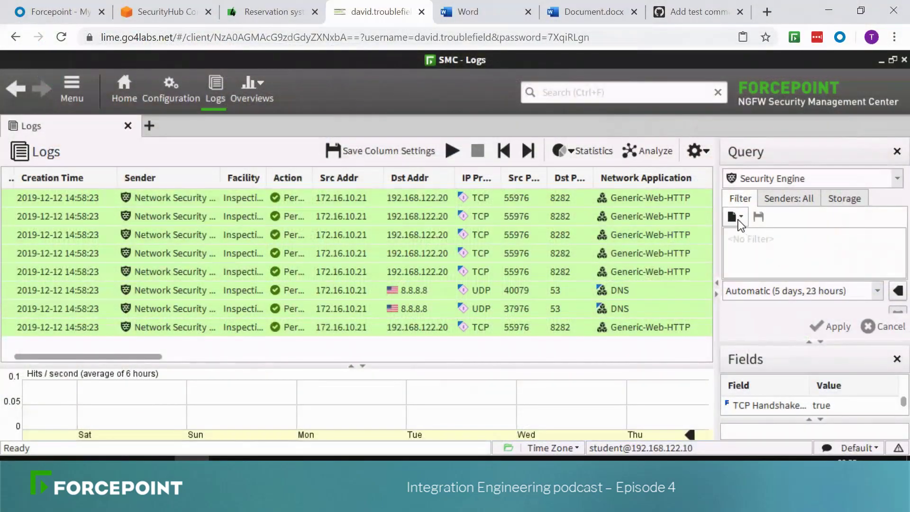
# Step: In the SMC Logs view in Chrome, create a new query filter and add the Severity field to its expression
pyautogui.click(737, 218)
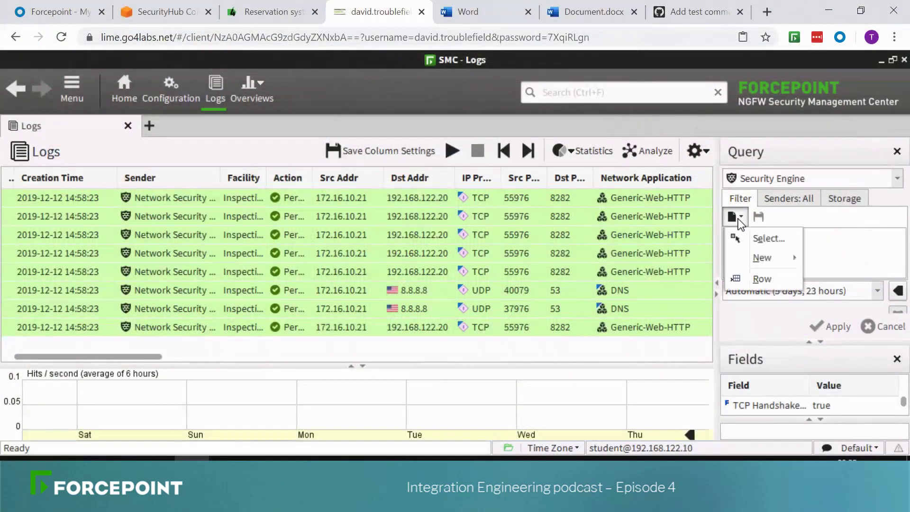
pyautogui.moveTo(765, 258)
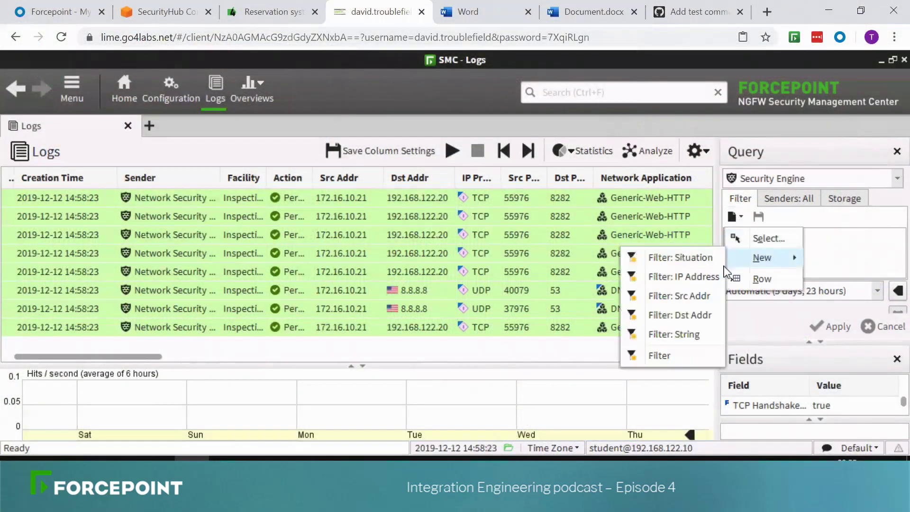
pyautogui.click(668, 355)
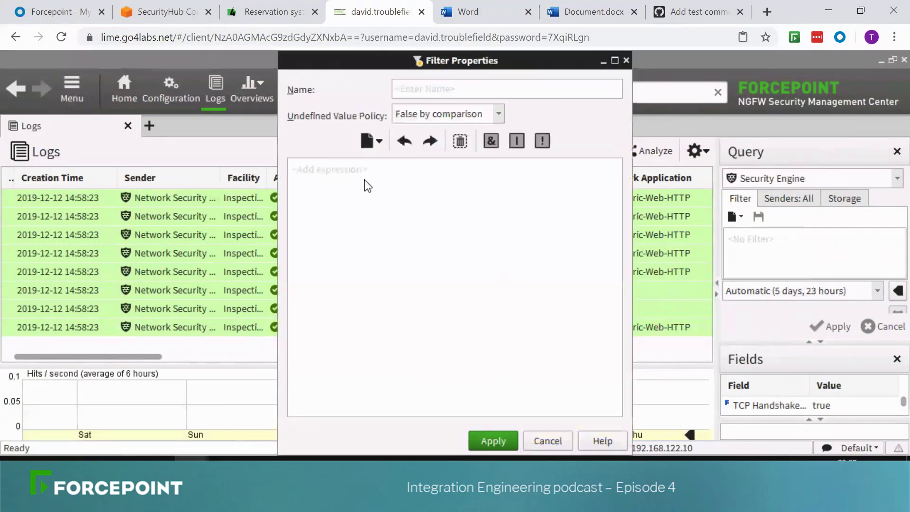
pyautogui.click(371, 141)
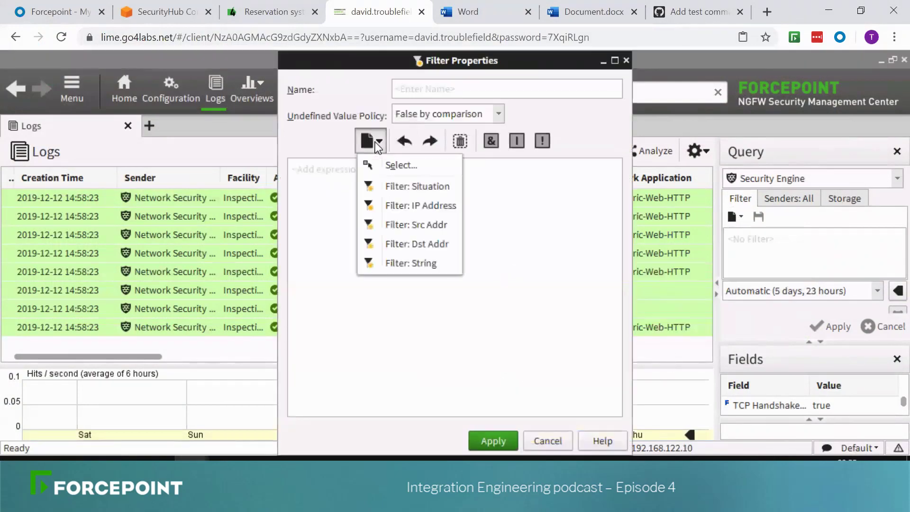
pyautogui.click(402, 165)
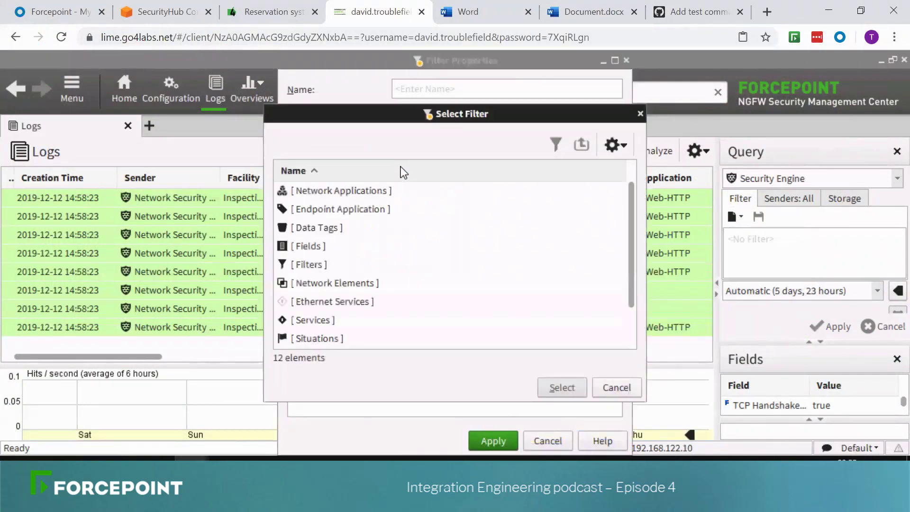
pyautogui.doubleClick(310, 246)
pyautogui.scroll(6, 351, 232)
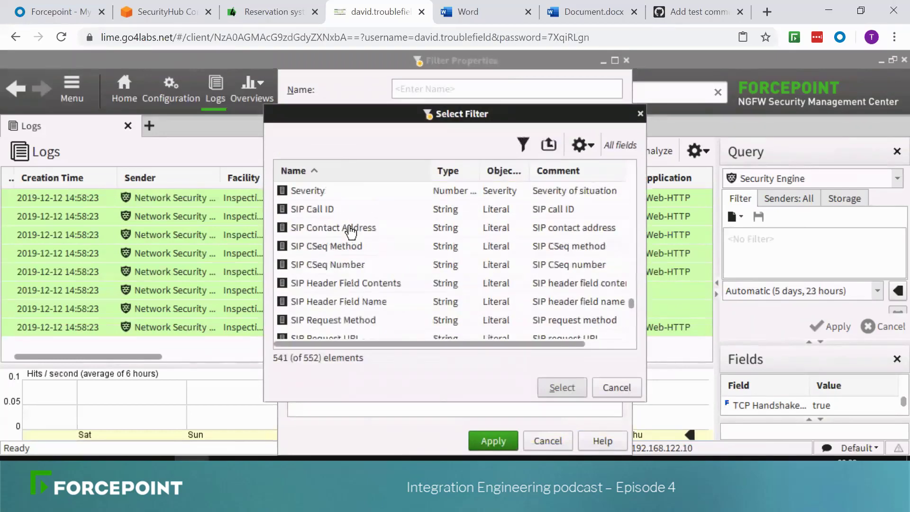
pyautogui.click(311, 191)
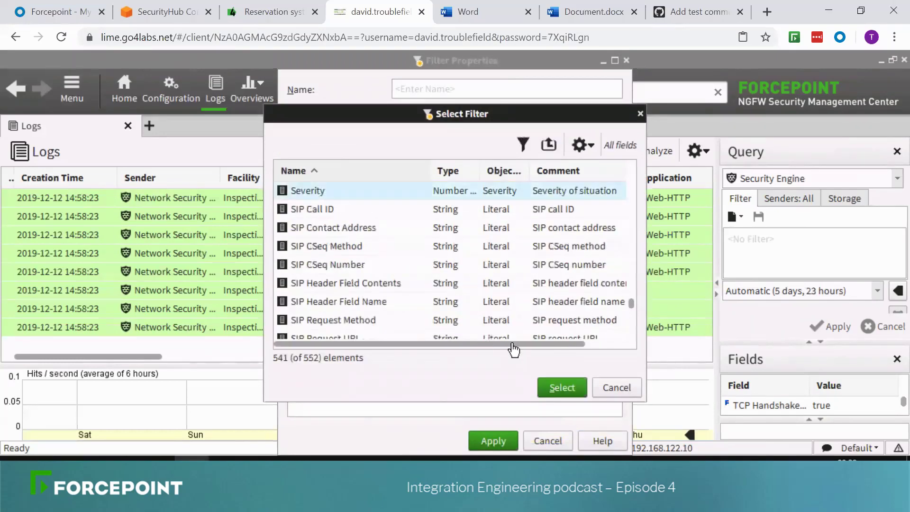
pyautogui.click(562, 388)
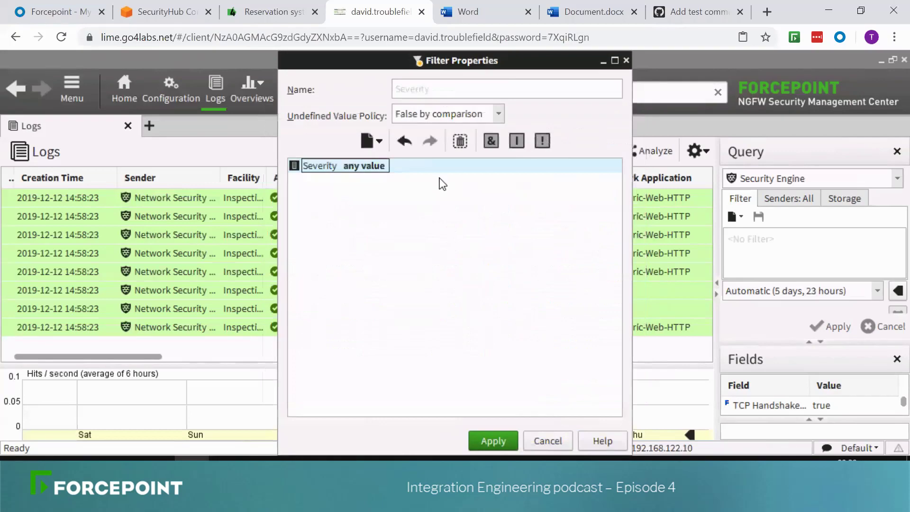
# Step: Set the Severity comparison to "in" with the constants Critical and High, and apply the filter to the query
pyautogui.doubleClick(372, 167)
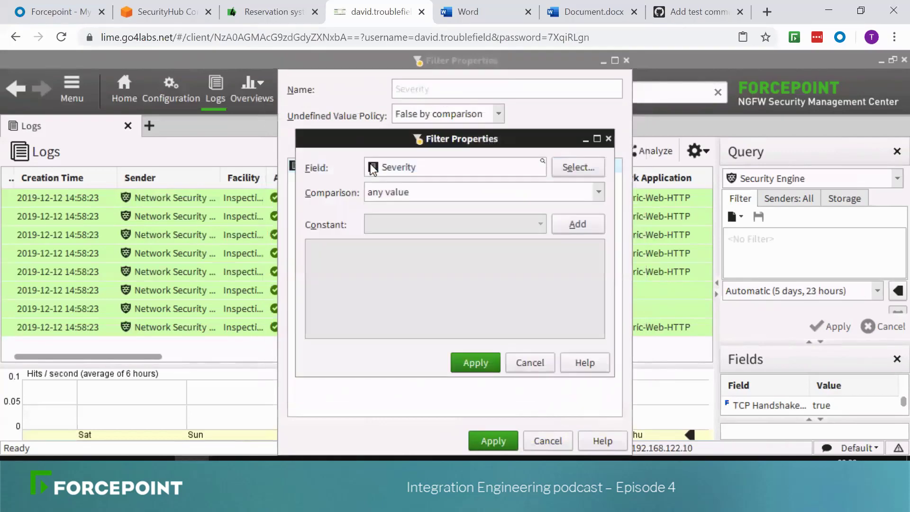
pyautogui.click(467, 191)
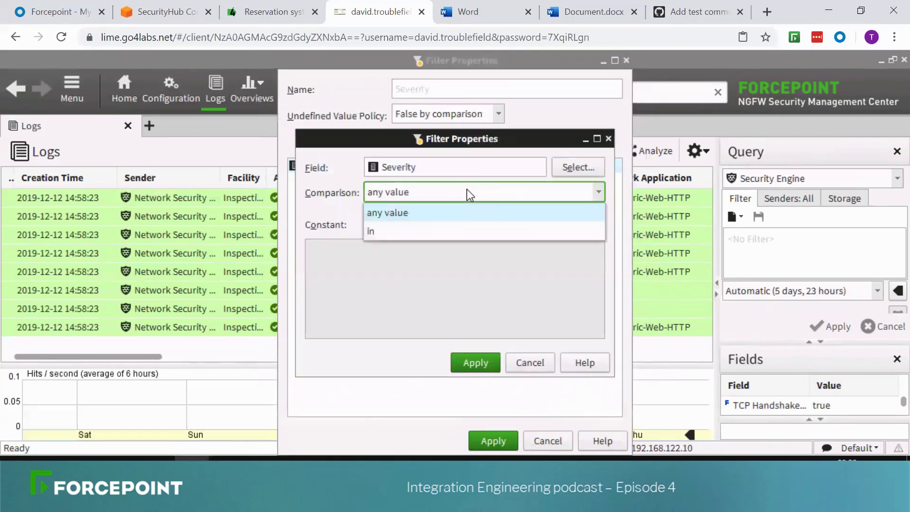
pyautogui.click(390, 230)
pyautogui.click(493, 229)
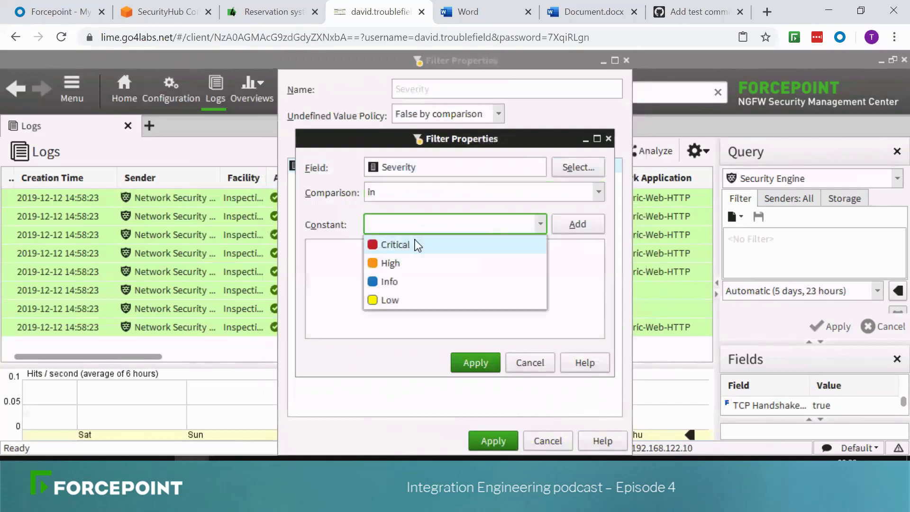
pyautogui.click(415, 243)
pyautogui.click(571, 225)
pyautogui.click(539, 224)
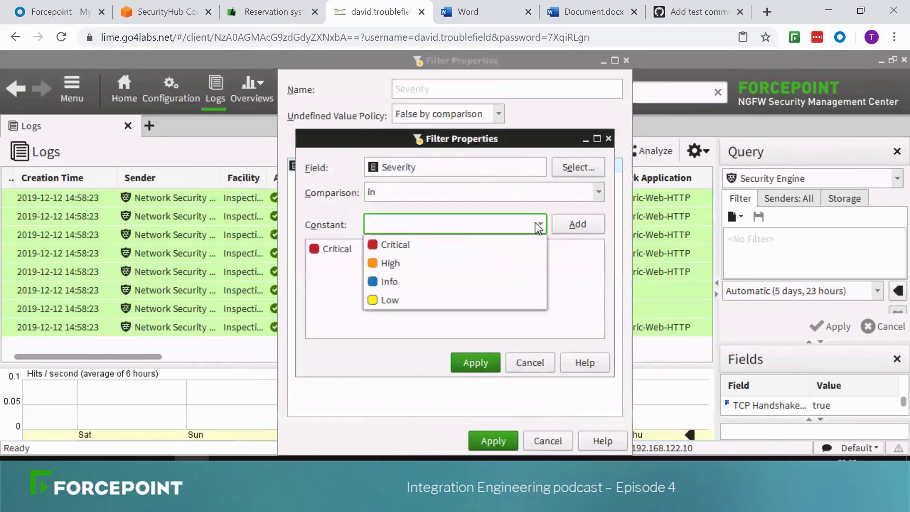
pyautogui.click(426, 264)
pyautogui.click(570, 227)
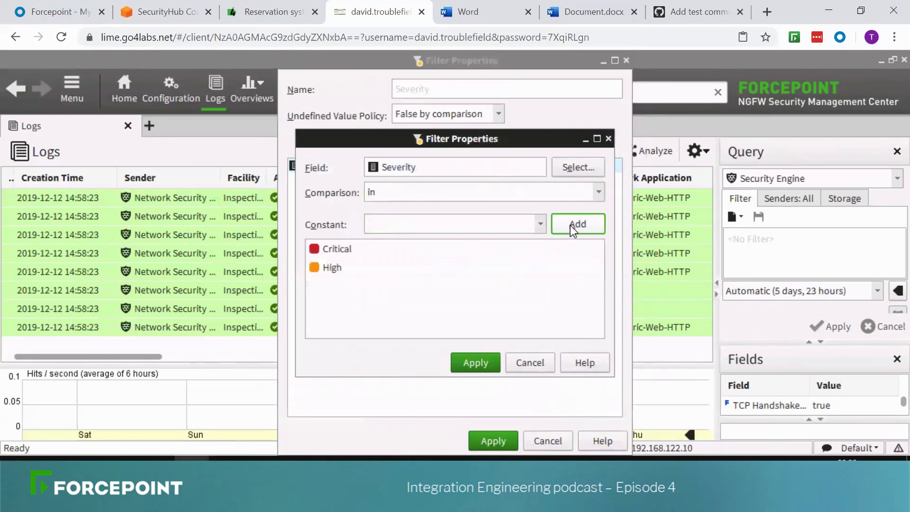
pyautogui.click(479, 359)
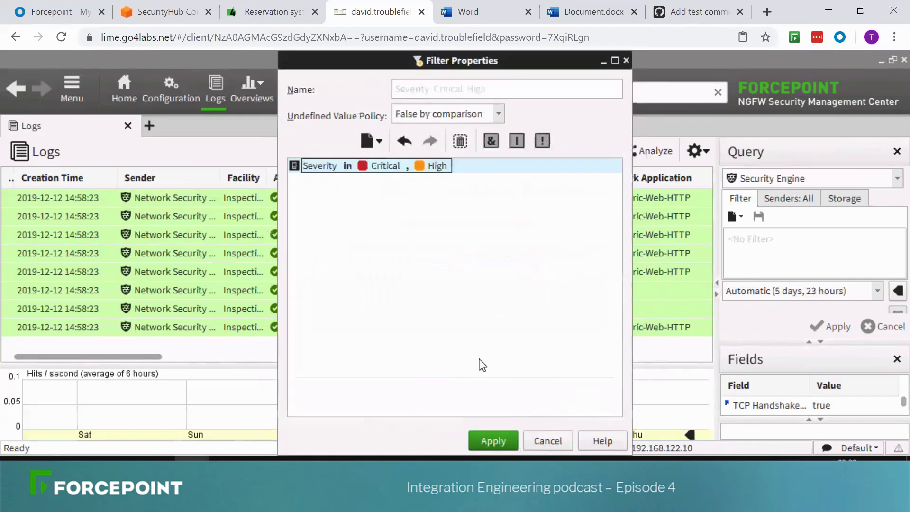
pyautogui.click(499, 441)
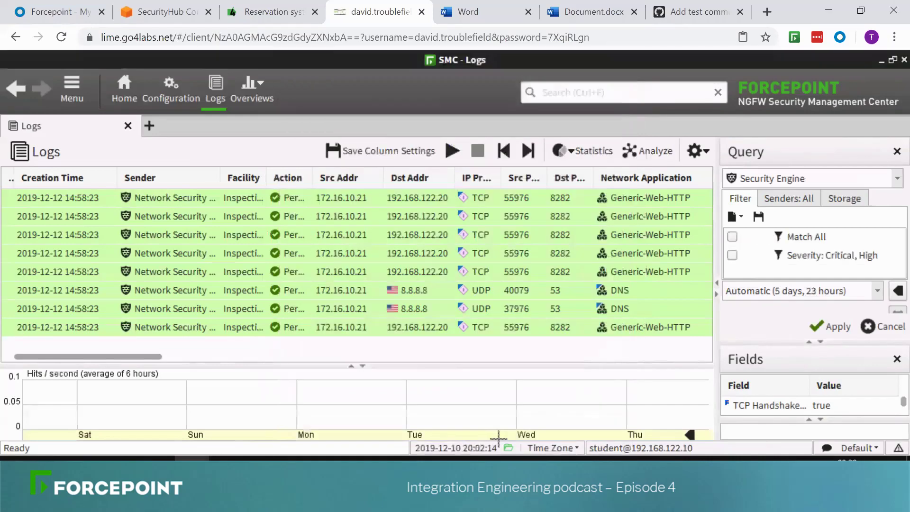
# Step: Combine the query filters into one, display the combined filter's expression and select its full text
pyautogui.rightClick(804, 262)
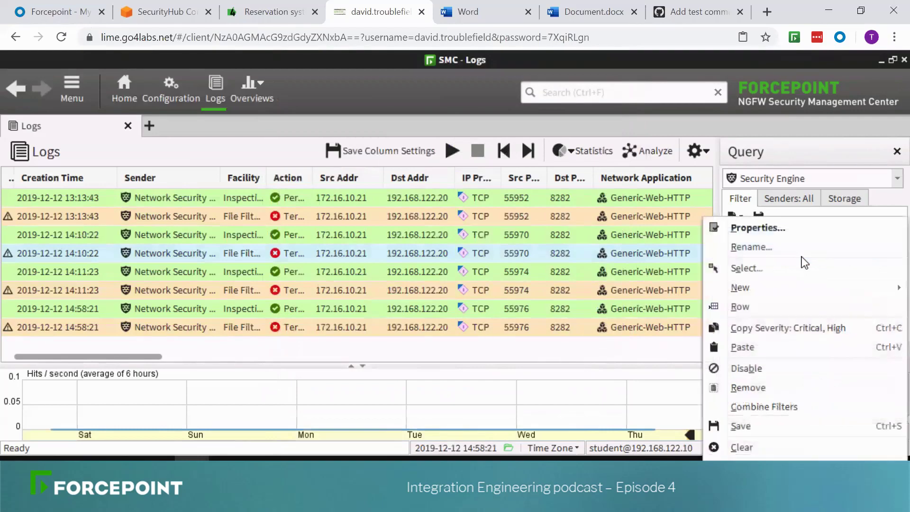
pyautogui.click(769, 410)
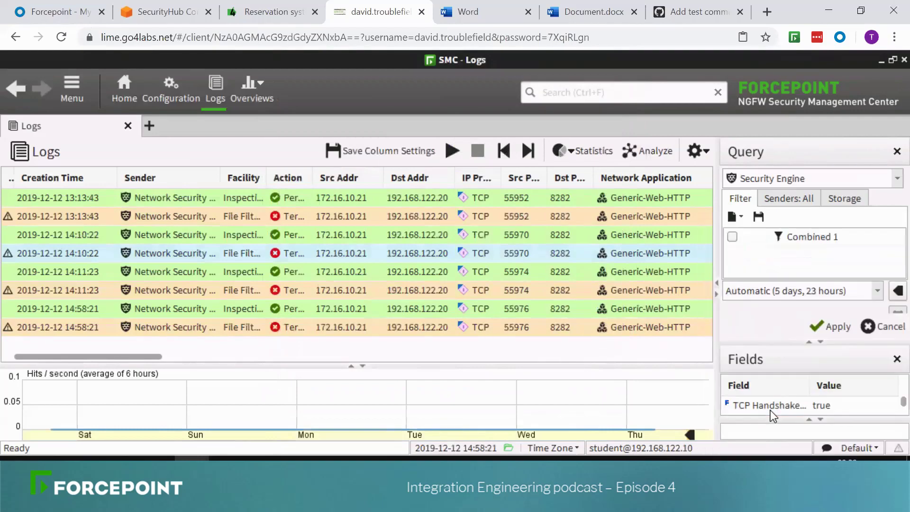
pyautogui.rightClick(803, 235)
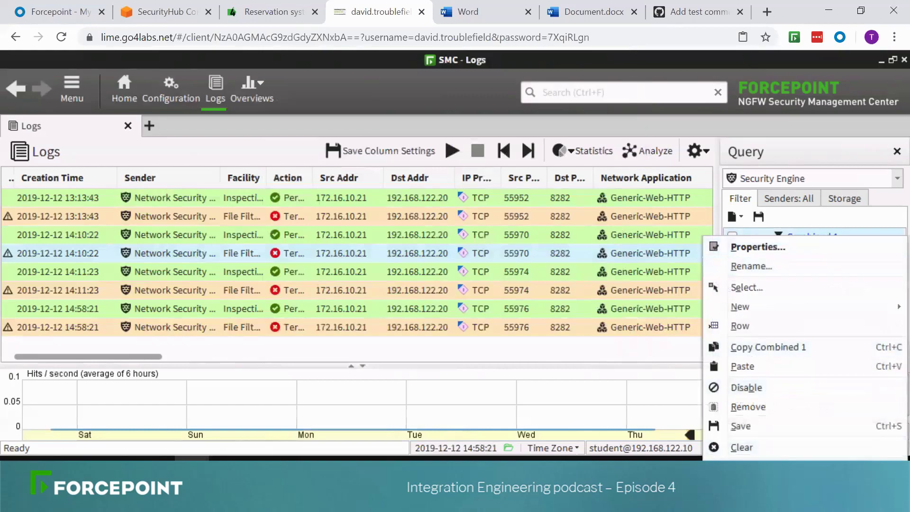
pyautogui.click(757, 247)
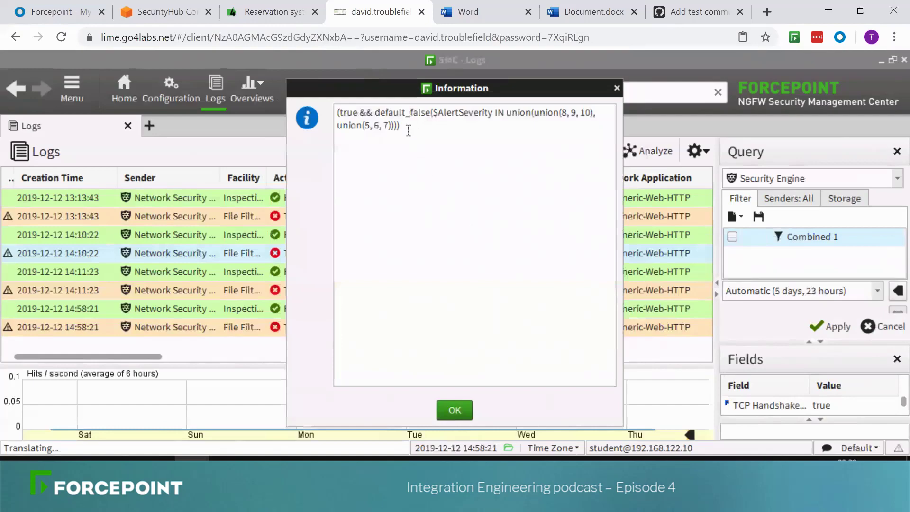
pyautogui.moveTo(402, 125); pyautogui.dragTo(316, 105)
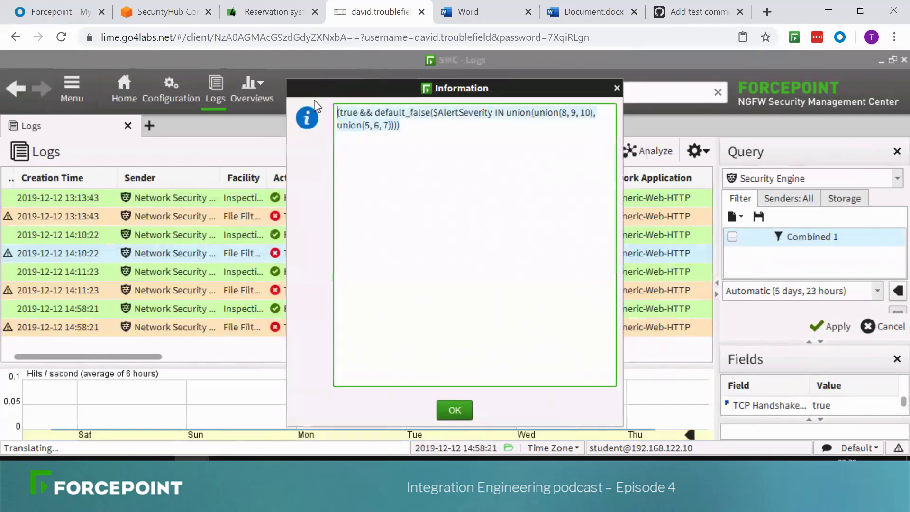
# Step: Switch to PyCharm and enter (true && default_false($AlertSeverity IN union(union(8, 9, 10), union(5, 6, 7), union(2, 3, 4)))) as the installer's default query filter
pyautogui.hotkey('alt', 'Tab')
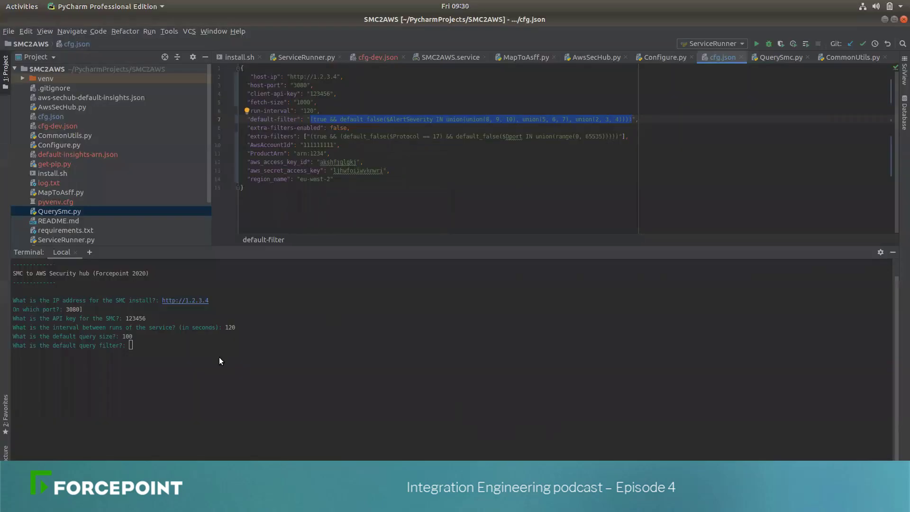
pyautogui.write('(true && default_false($AlertSeverity IN union(union(8, 9, 10), union(5, 6, 7), union(2, 3, 4)))')
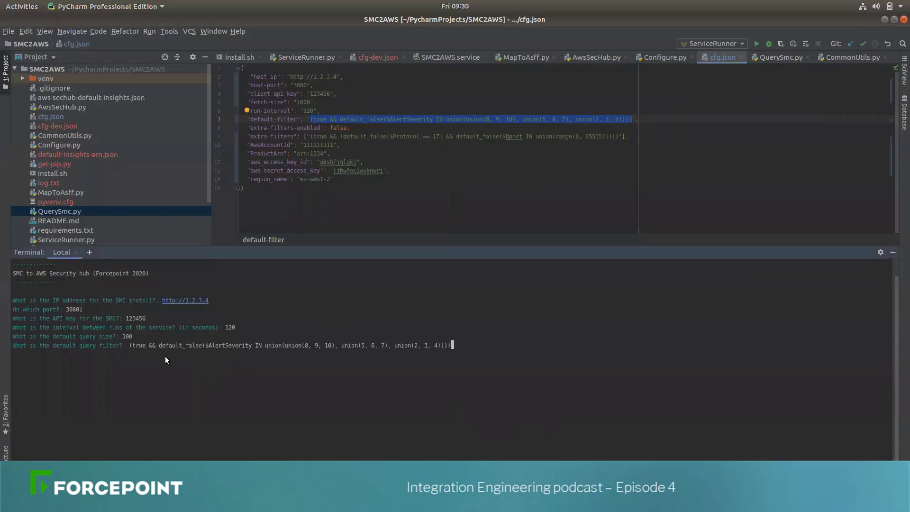
pyautogui.press('Return')
pyautogui.press('Return')
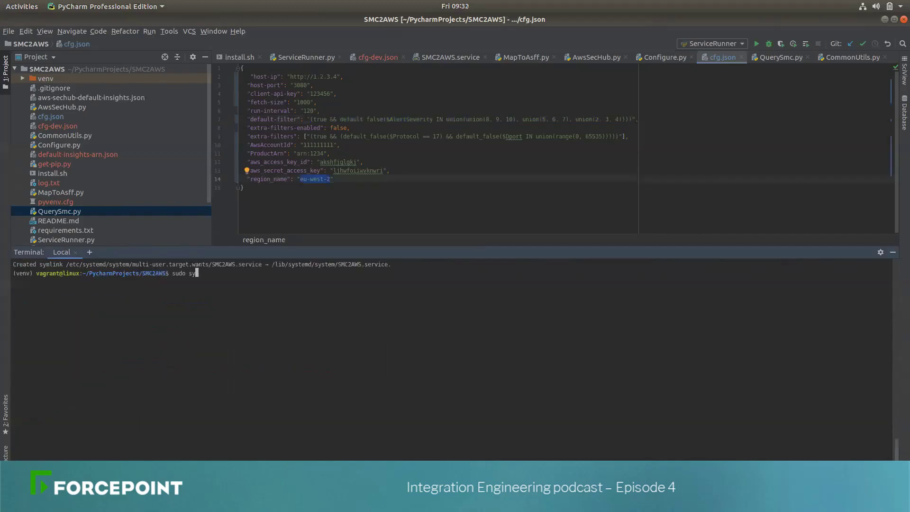
# Step: Check the installed service with sudo systemctl status SMC2AWS.service
pyautogui.write('stemctl stst')
pyautogui.press('BackSpace')
pyautogui.press('BackSpace')
pyautogui.write('atus SM')
pyautogui.press('Tab')
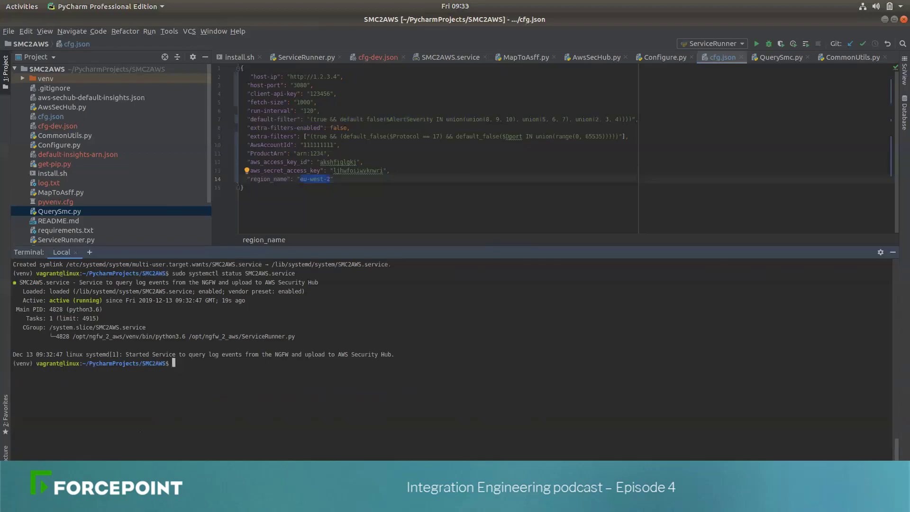
# Step: Switch to the Security Hub page in Chrome and search the insights for "ngfw"
pyautogui.hotkey('alt', 'Tab')
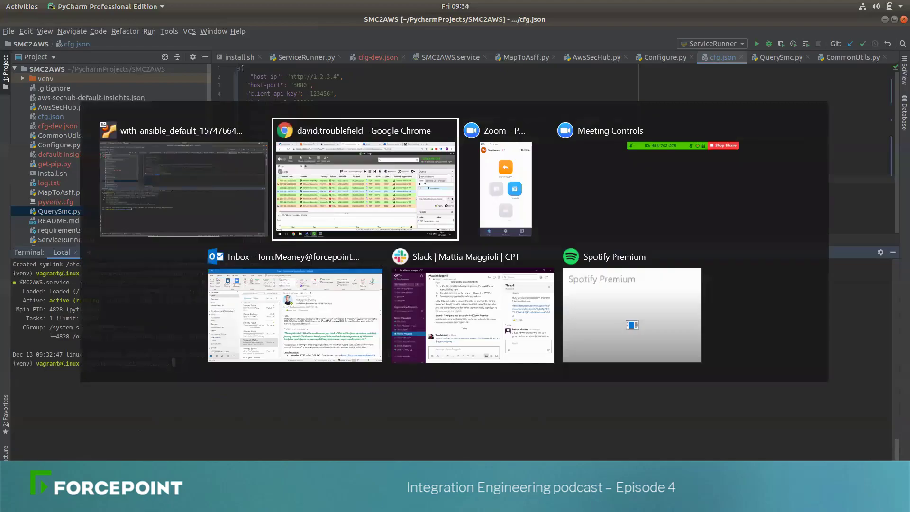
pyautogui.click(159, 14)
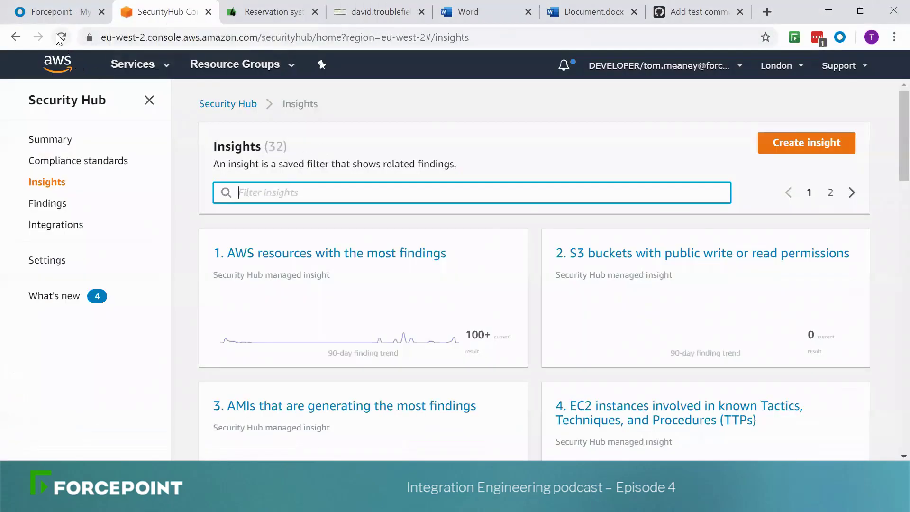
pyautogui.click(304, 197)
pyautogui.write('ngfw')
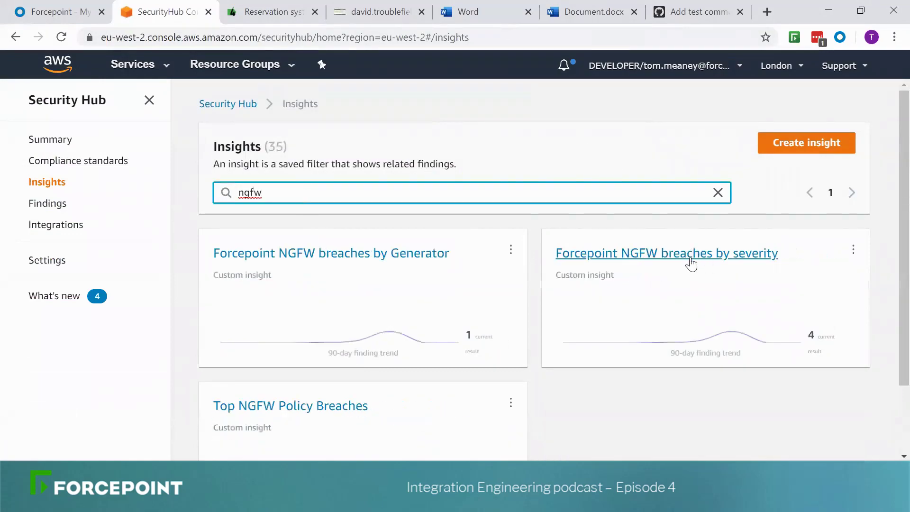
# Step: Open the "Forcepoint NGFW breaches by severity" insight and view the finding JSON of its first critical finding
pyautogui.click(682, 260)
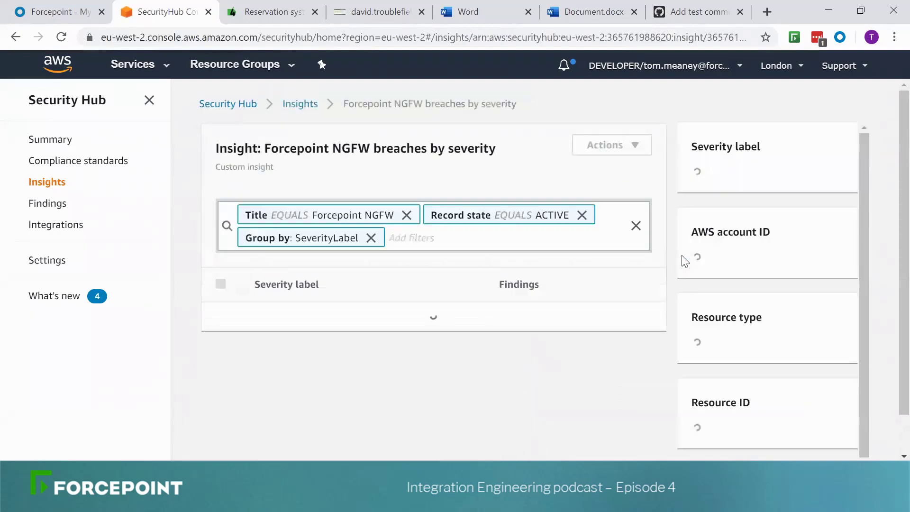
pyautogui.scroll(-1, 631, 288)
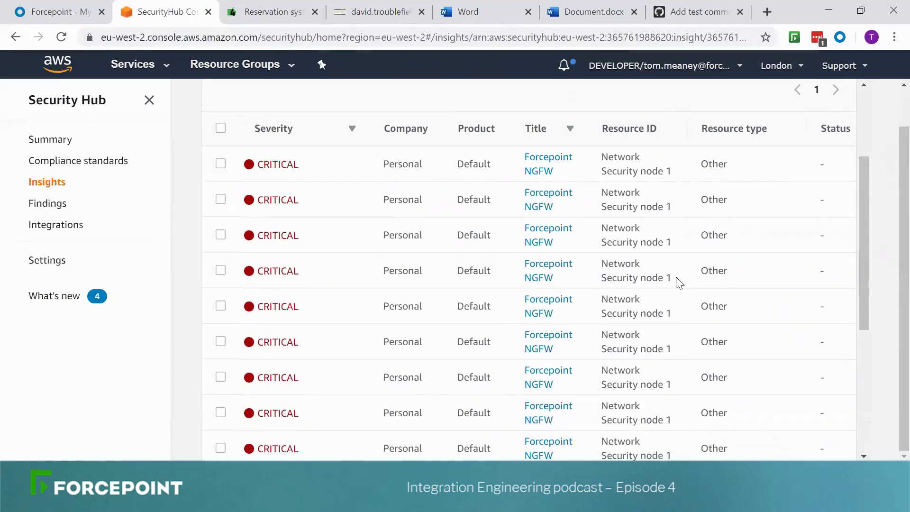
pyautogui.click(549, 164)
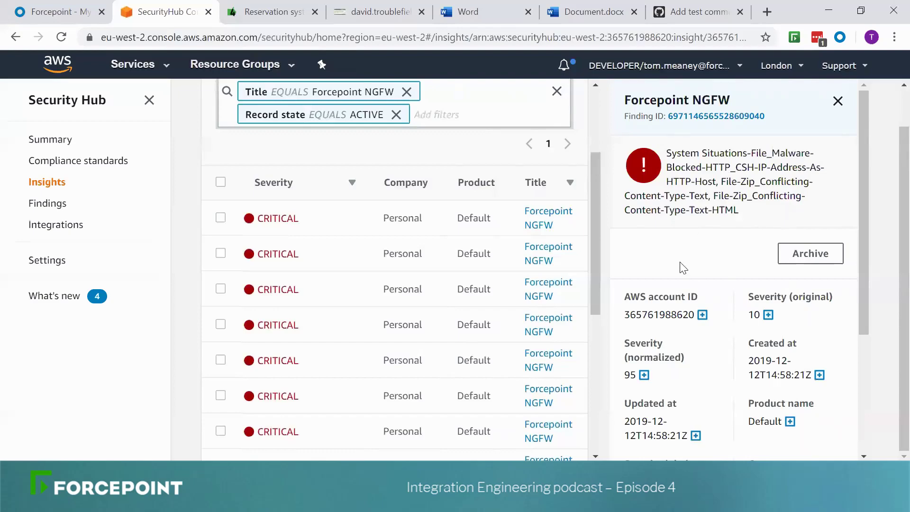
pyautogui.click(709, 116)
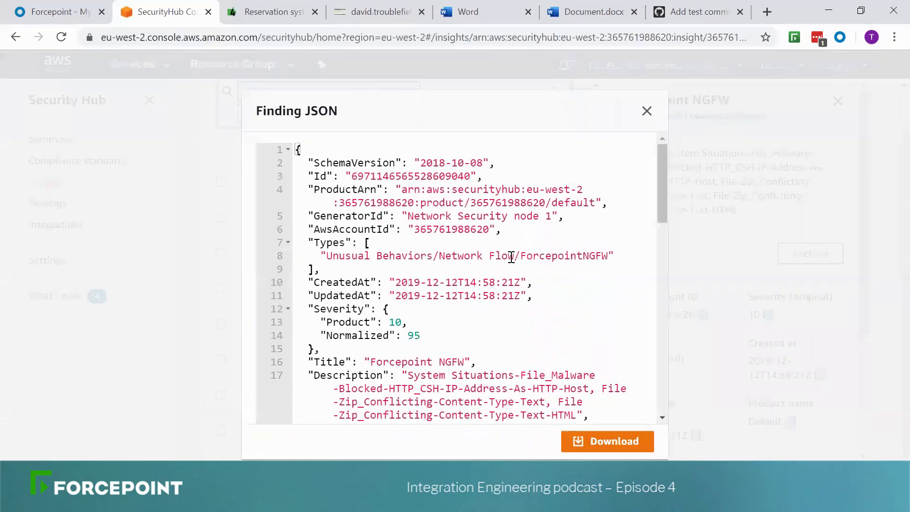
pyautogui.scroll(-1, 529, 283)
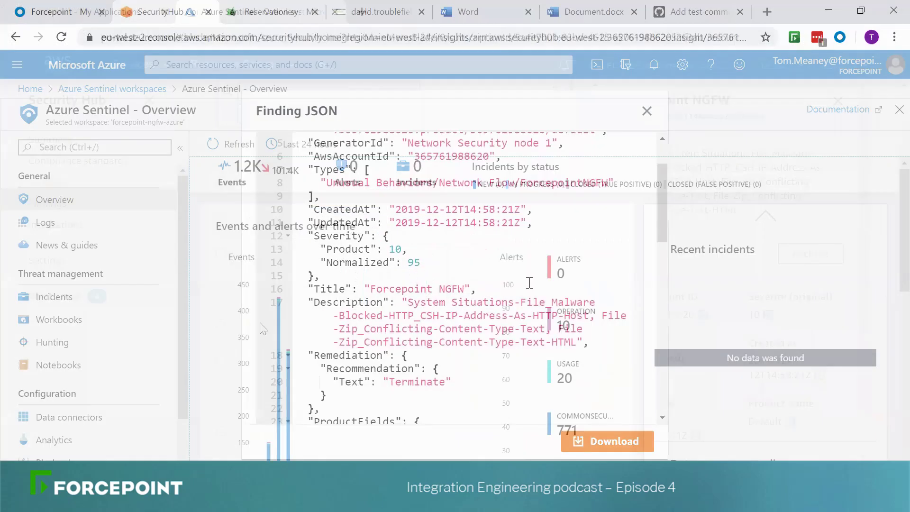
# Step: Switch to Azure Sentinel and examine the events, alerts and incidents on the forcepoint-ngfw-azure workspace overview
pyautogui.scroll(-2, 677, 287)
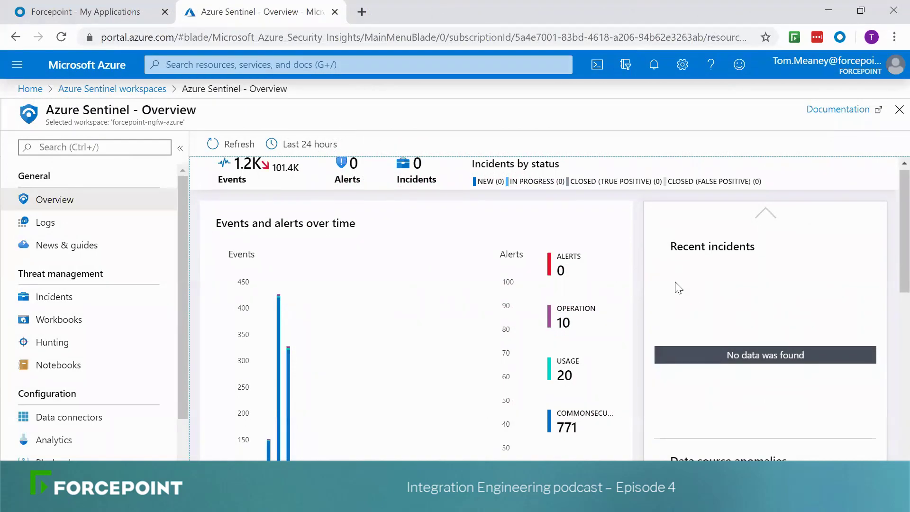
pyautogui.scroll(1, 675, 282)
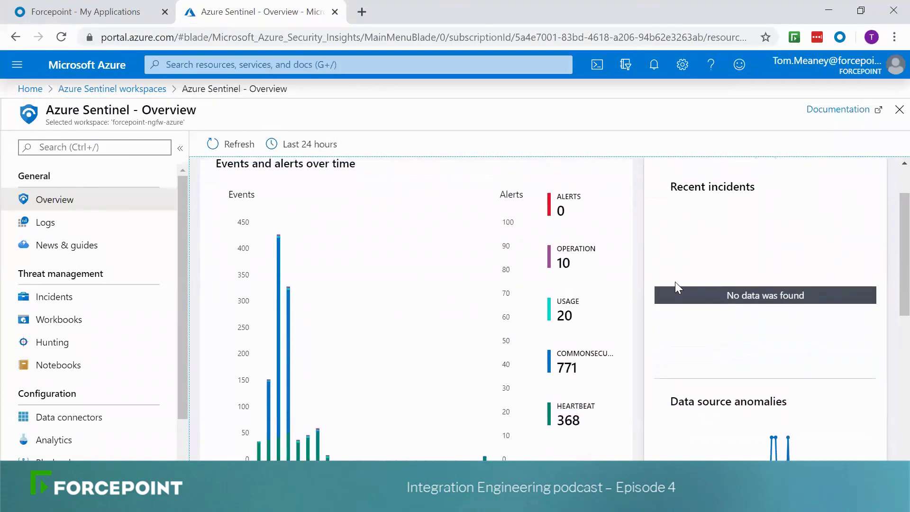
pyautogui.scroll(1, 675, 283)
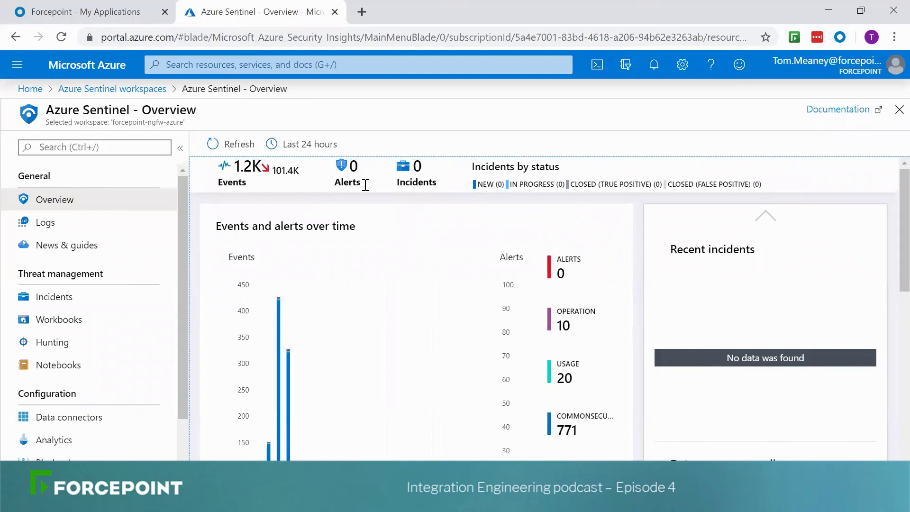
pyautogui.scroll(-1, 592, 341)
pyautogui.scroll(-1, 592, 341)
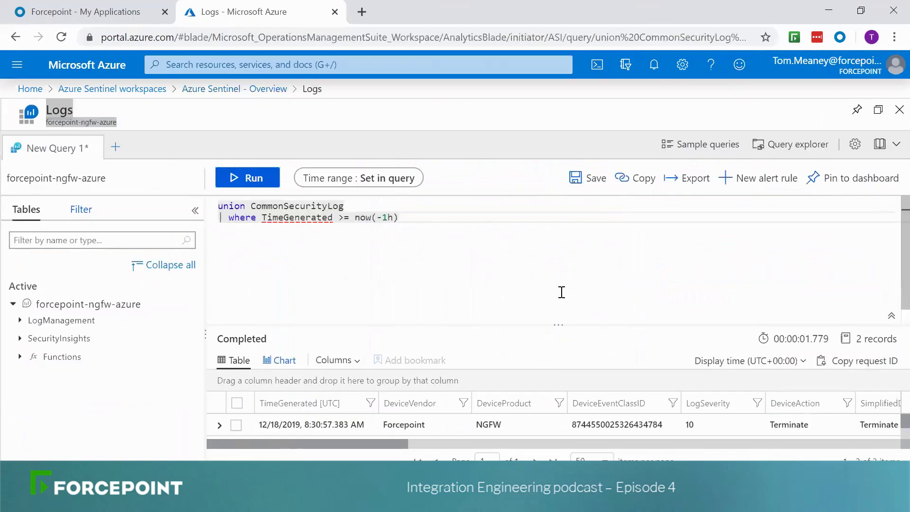
# Step: Look through the CommonSecurityLog query results and enlarge the results area so that all records fit
pyautogui.scroll(-1, 562, 293)
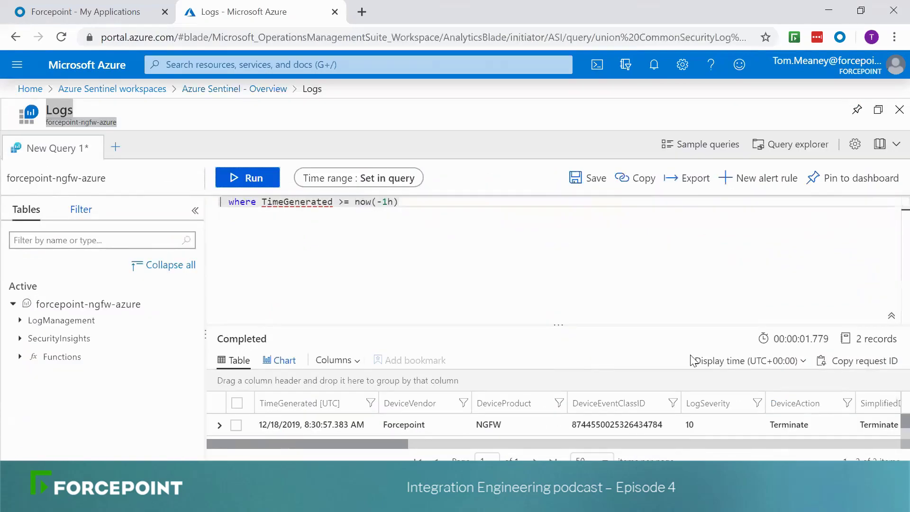
pyautogui.scroll(-1, 530, 420)
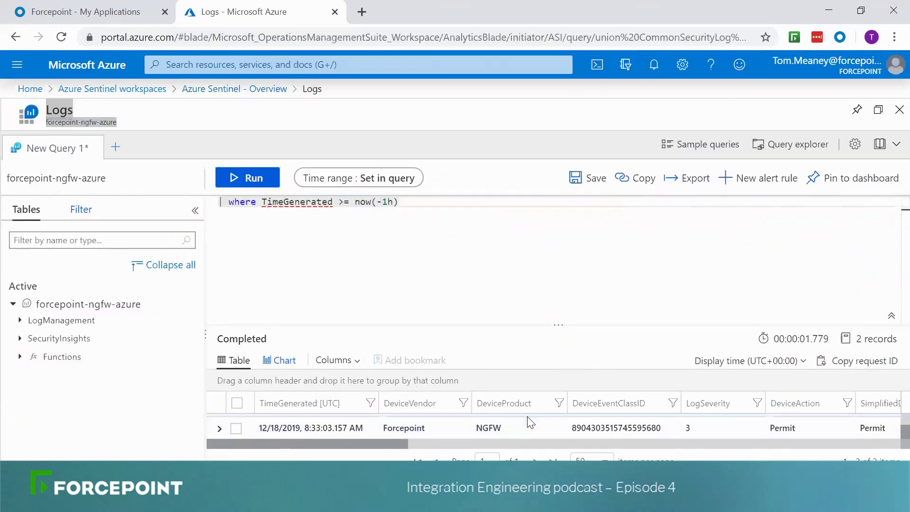
pyautogui.moveTo(556, 323); pyautogui.dragTo(556, 222)
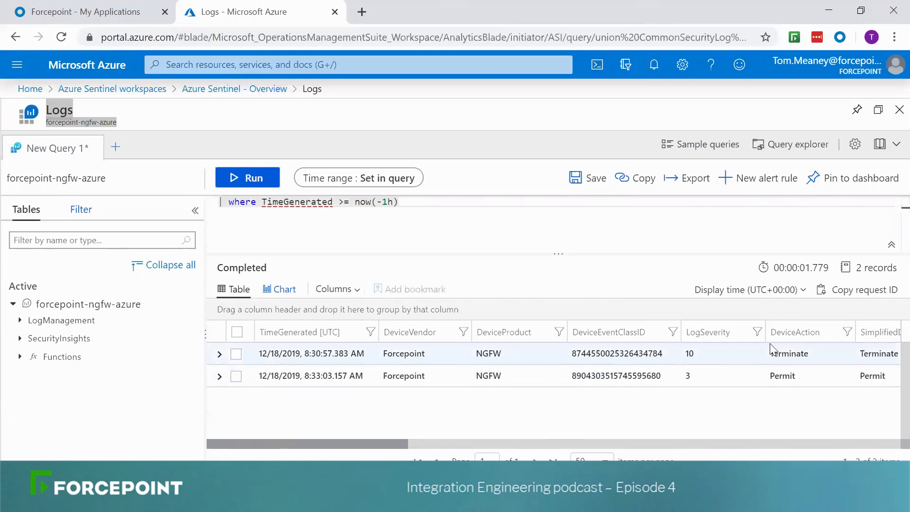
# Step: Expand the NGFW record with the Terminate action and examine its fields through to AdditionalExtensions
pyautogui.click(219, 354)
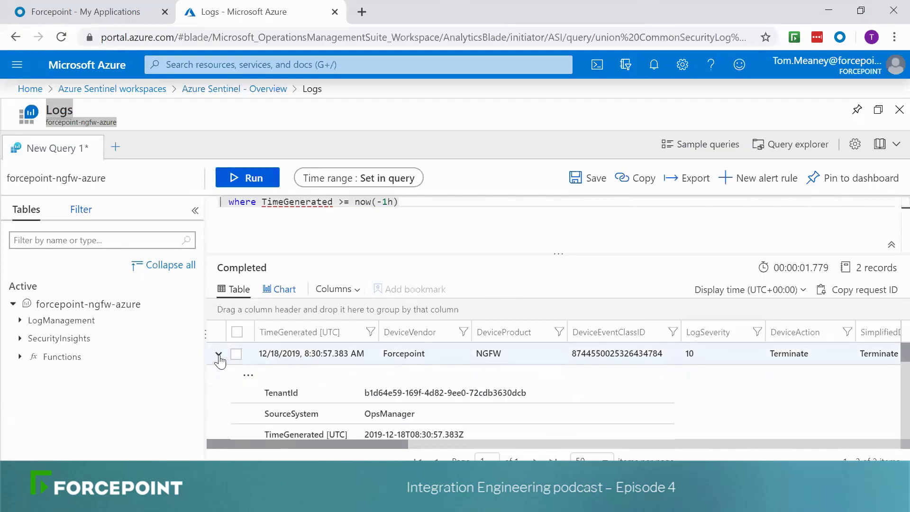
pyautogui.scroll(-1, 422, 349)
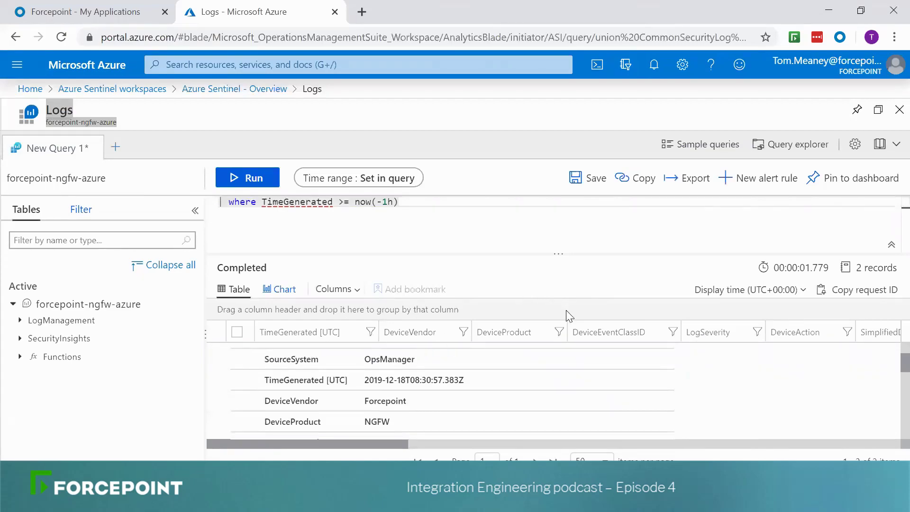
pyautogui.scroll(-1, 532, 367)
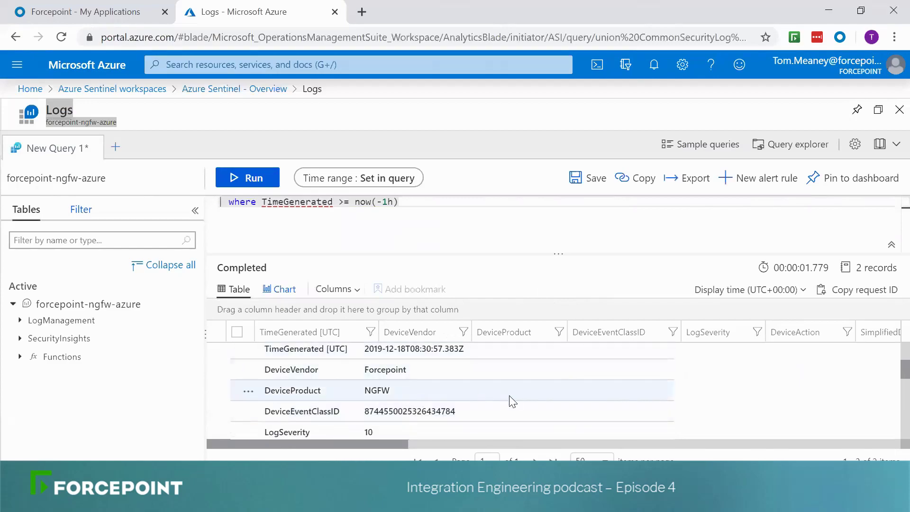
pyautogui.scroll(-1, 512, 401)
pyautogui.scroll(-3, 511, 401)
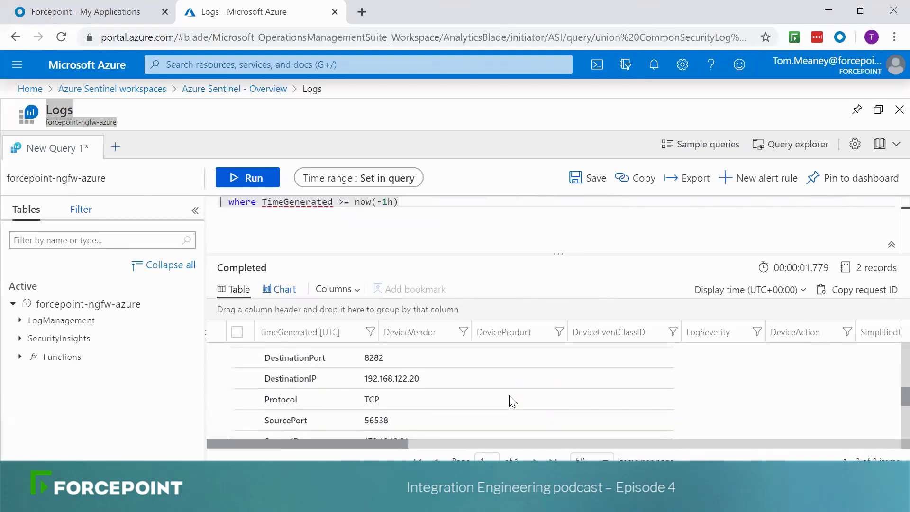
pyautogui.scroll(-5, 511, 401)
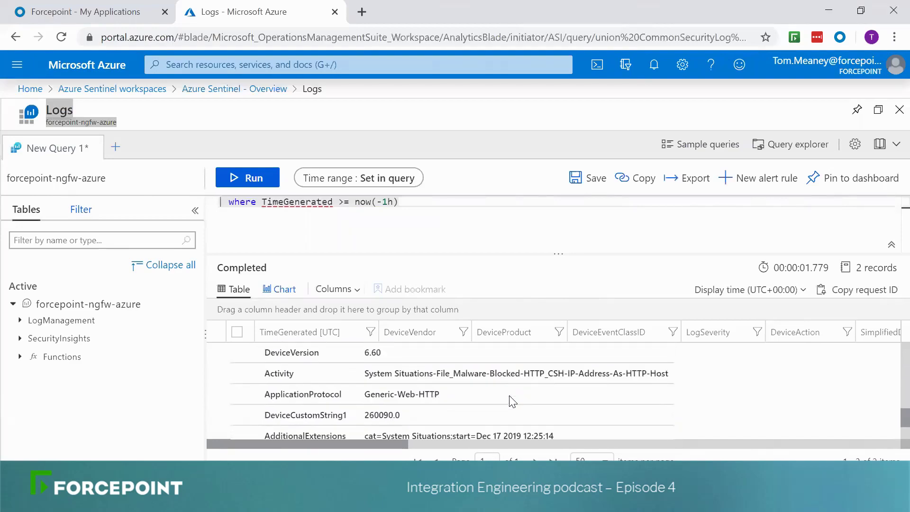
pyautogui.scroll(1, 509, 396)
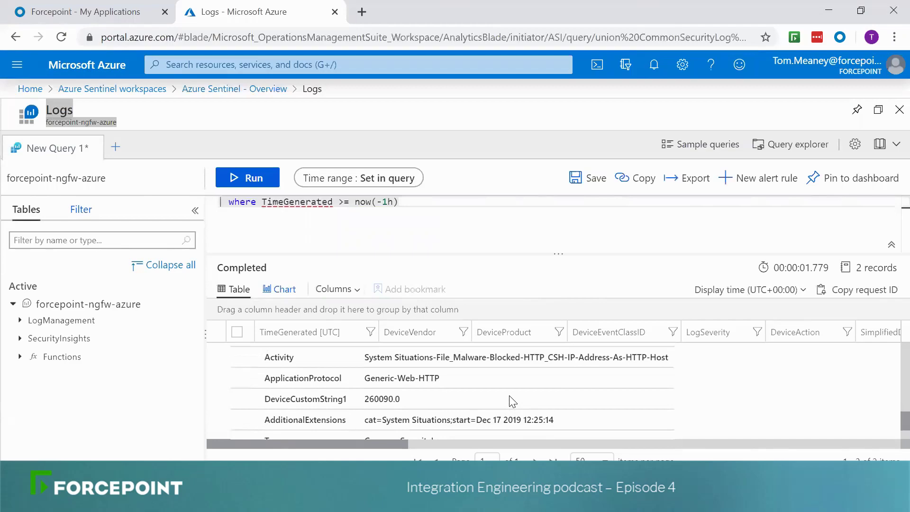
# Step: Highlight the Activity value and the DeviceCustomString1 value in the expanded NGFW record to inspect them
pyautogui.tripleClick(436, 358)
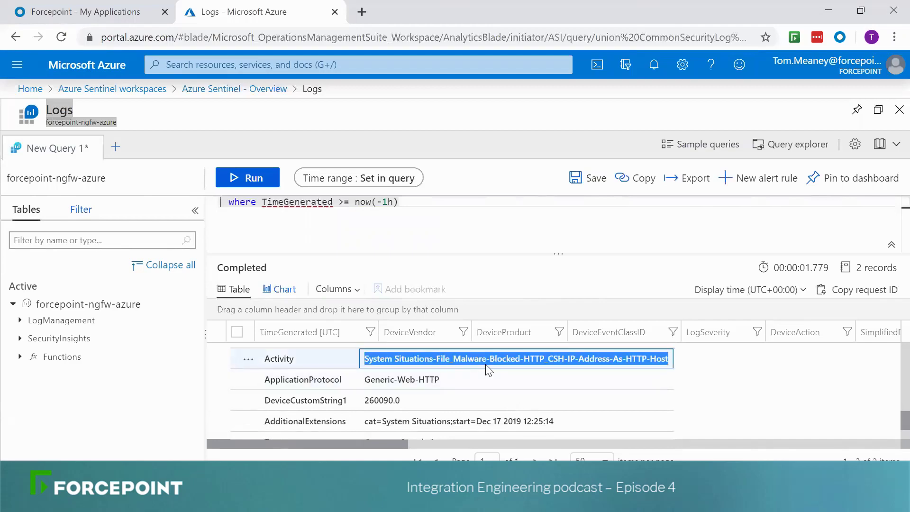
pyautogui.click(513, 386)
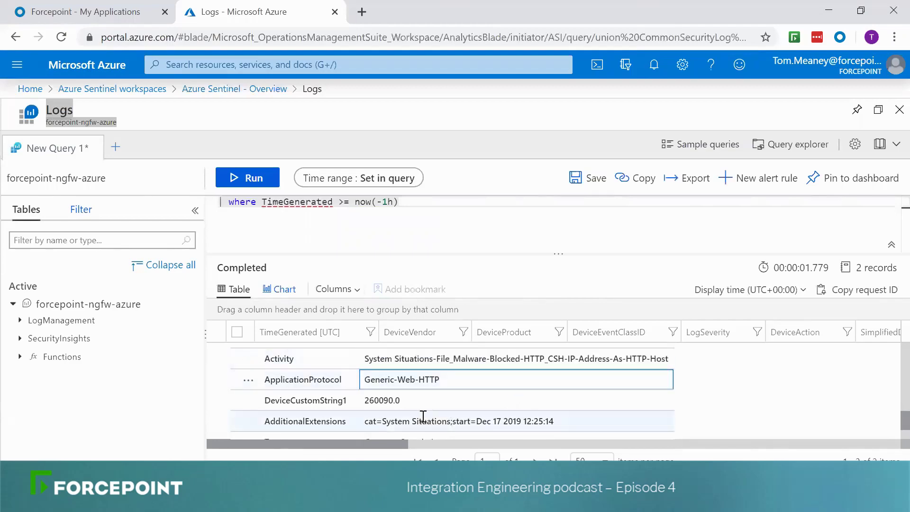
pyautogui.tripleClick(392, 399)
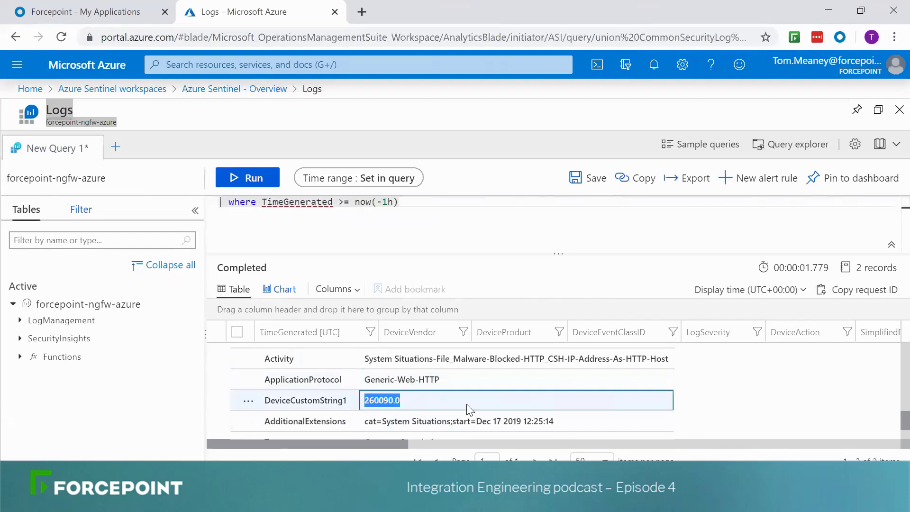
pyautogui.scroll(-1, 469, 409)
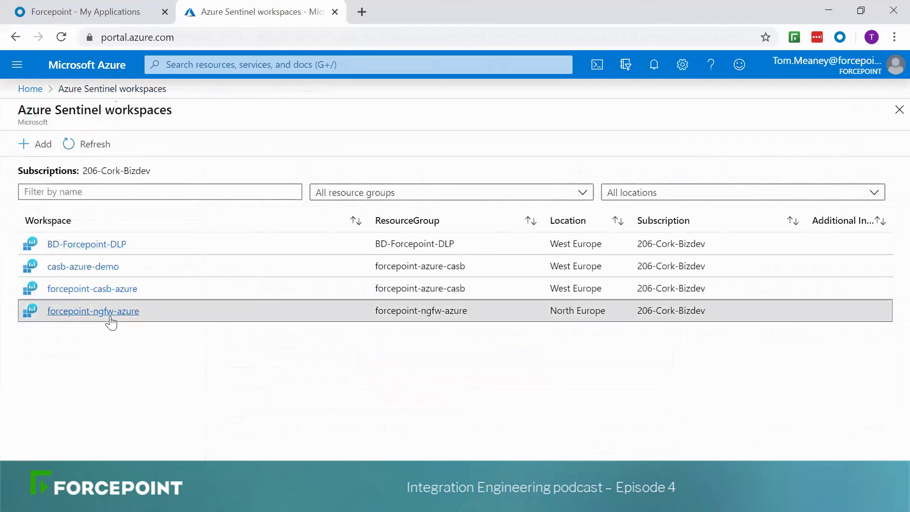
# Step: In the forcepoint-ngfw-azure workspace, search the data connectors for "comm" and open the Common Event Format (CEF) connector page
pyautogui.click(110, 317)
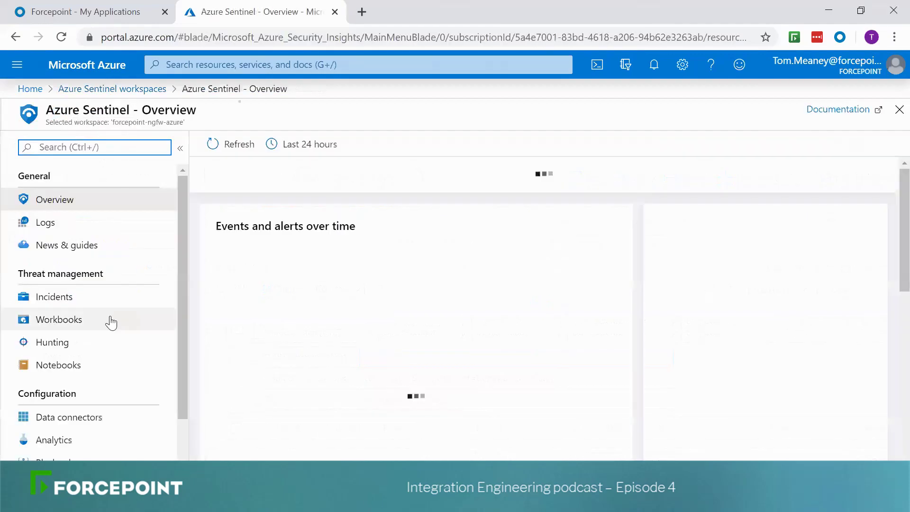
pyautogui.click(89, 419)
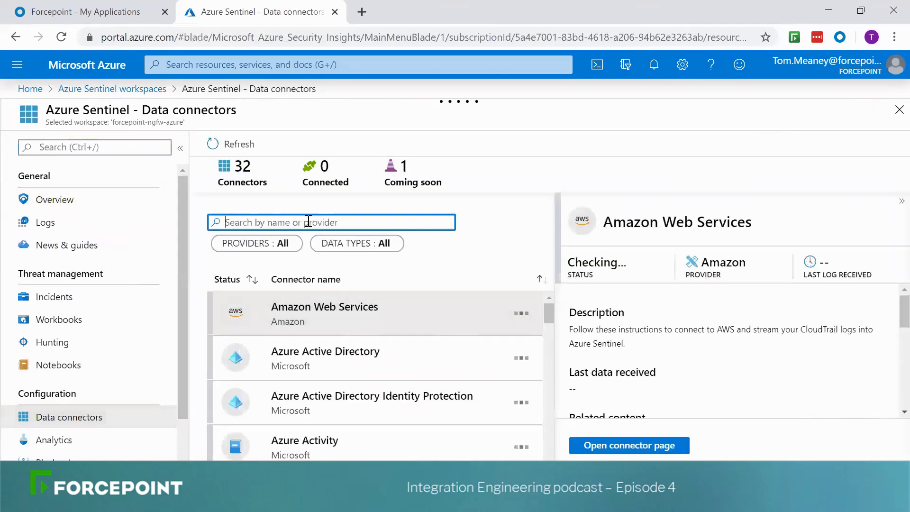
pyautogui.write('comm')
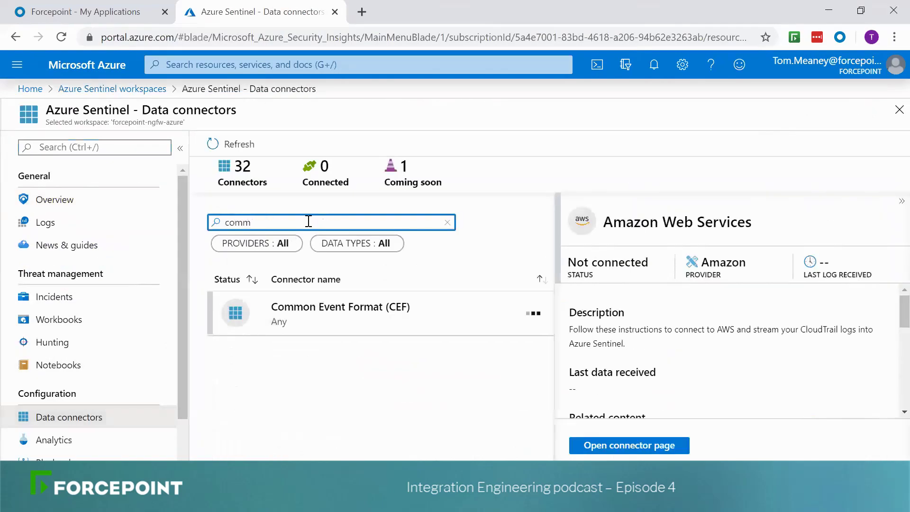
pyautogui.click(363, 313)
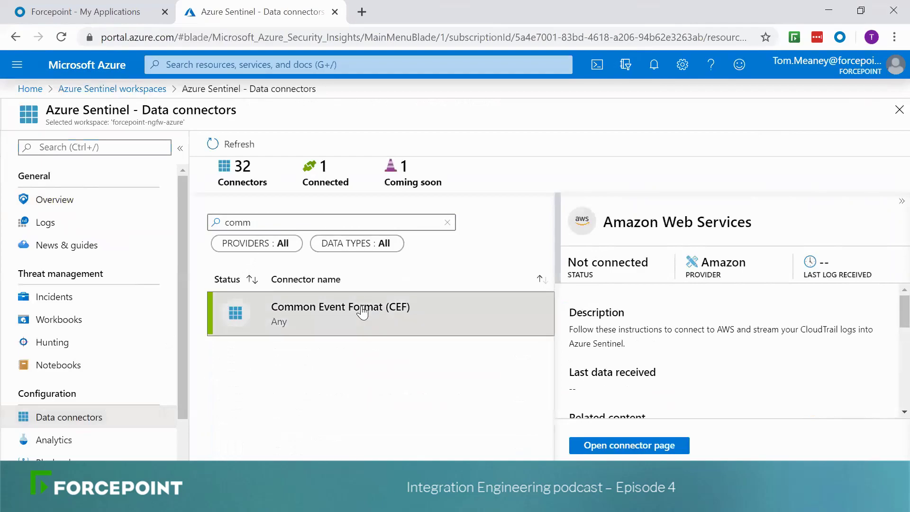
pyautogui.click(657, 445)
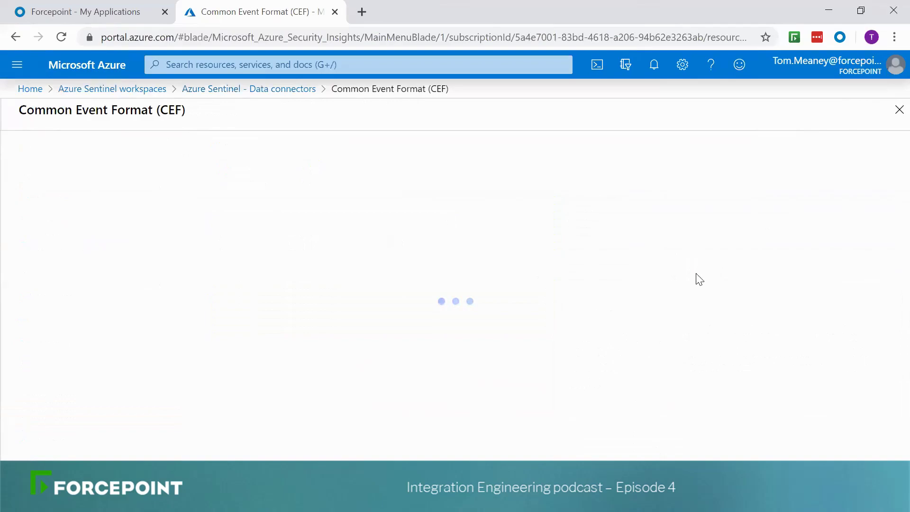
# Step: Read the CEF connector's configuration instructions and locate the command that installs the CEF collector
pyautogui.scroll(-3, 696, 279)
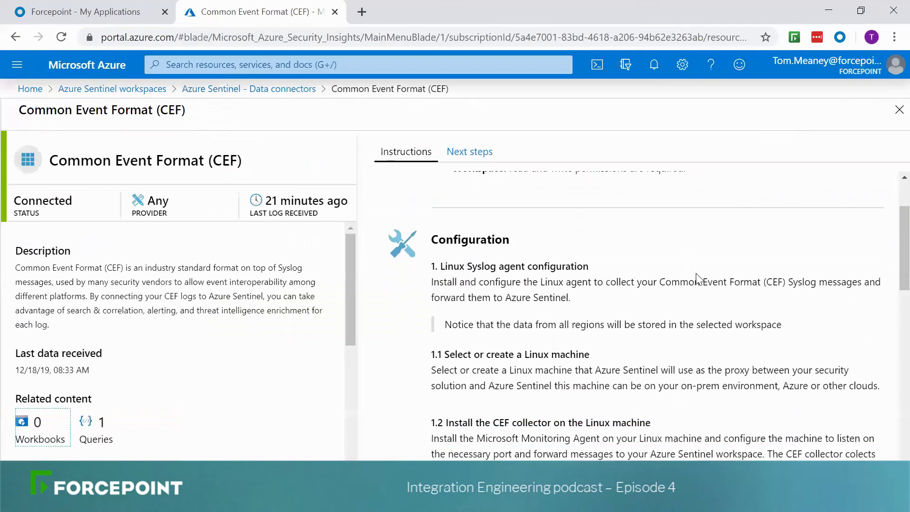
pyautogui.scroll(-3, 696, 279)
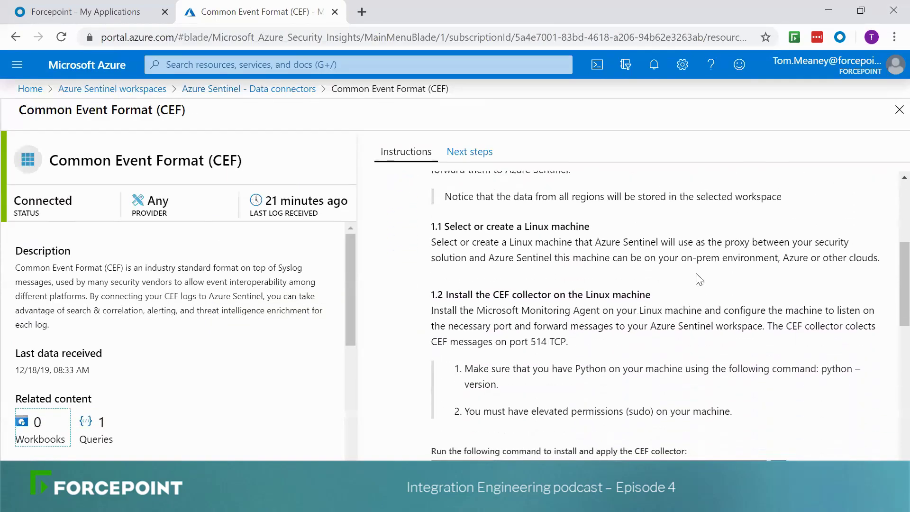
pyautogui.scroll(-2, 699, 279)
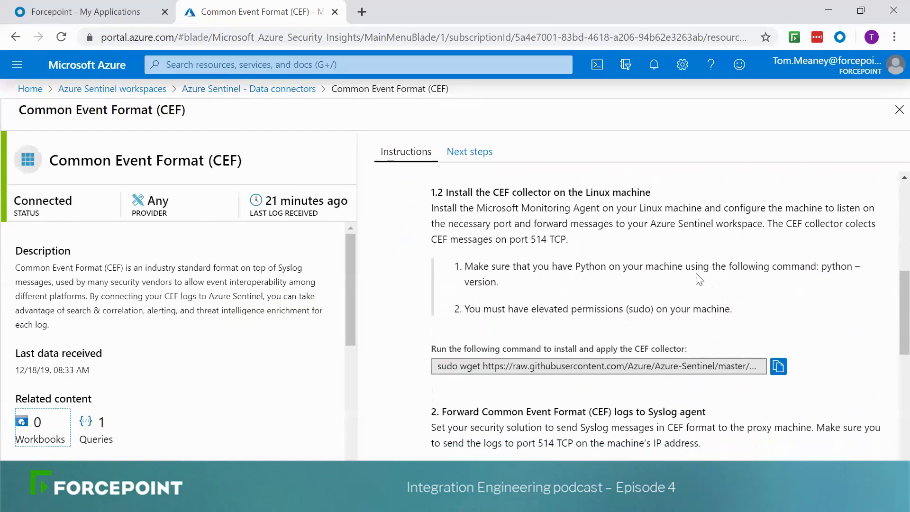
pyautogui.doubleClick(665, 363)
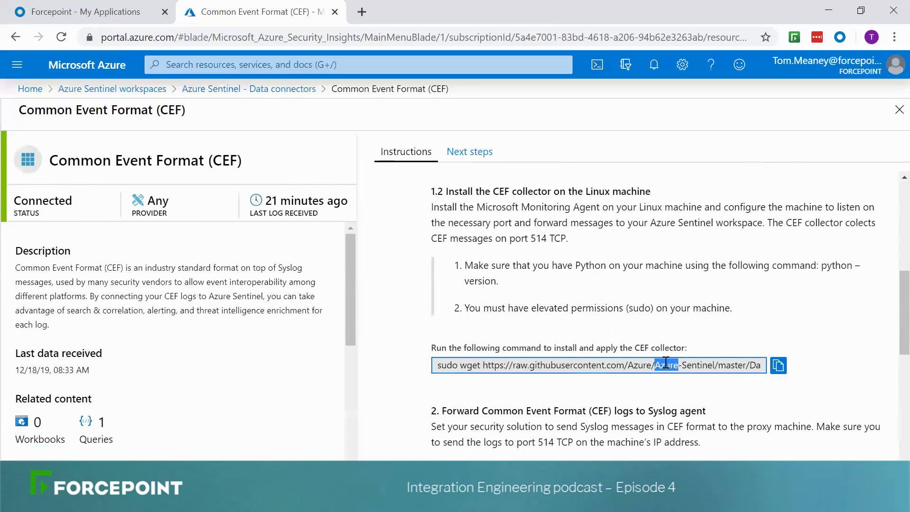
# Step: Switch to PyCharm, start the installer in the terminal and answer y to both the Azure Sentinel and AWS Security Hub integrations
pyautogui.hotkey('alt', 'Tab')
pyautogui.press('Return')
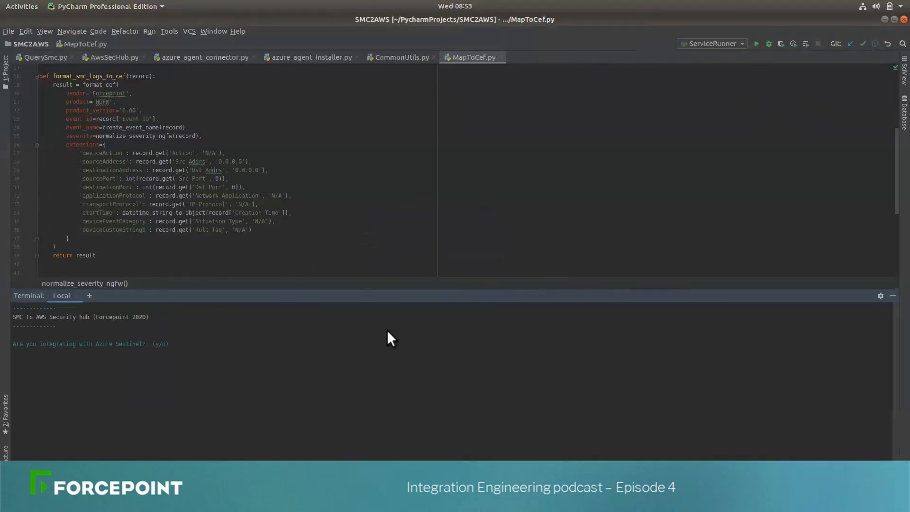
pyautogui.write('y')
pyautogui.press('Return')
pyautogui.write('y')
pyautogui.press('Return')
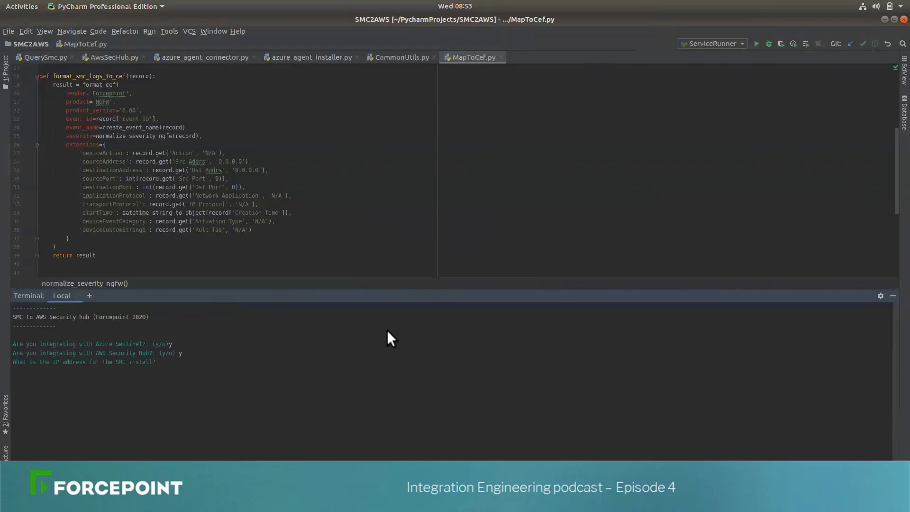
# Step: Leave the installer's SMC IP address, port and API key answers blank and continue to the service interval question
pyautogui.press('Return')
pyautogui.press('Return')
pyautogui.press('Return')
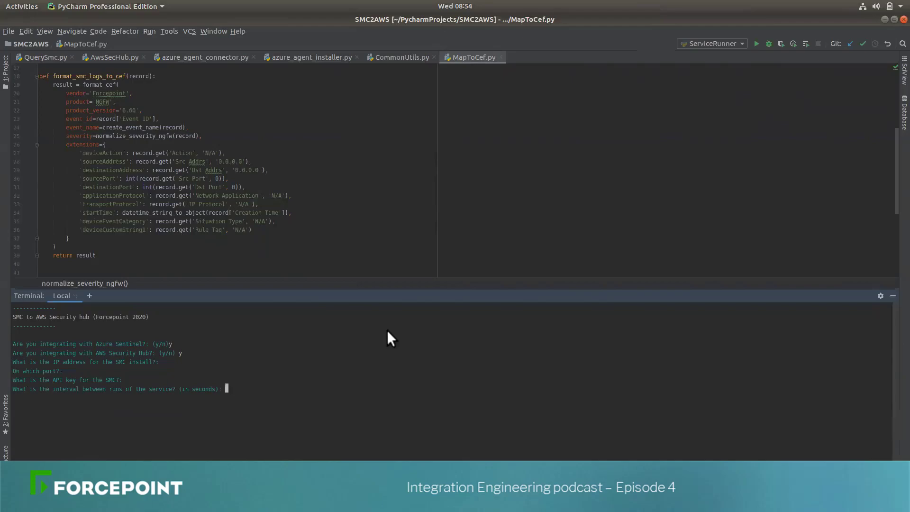